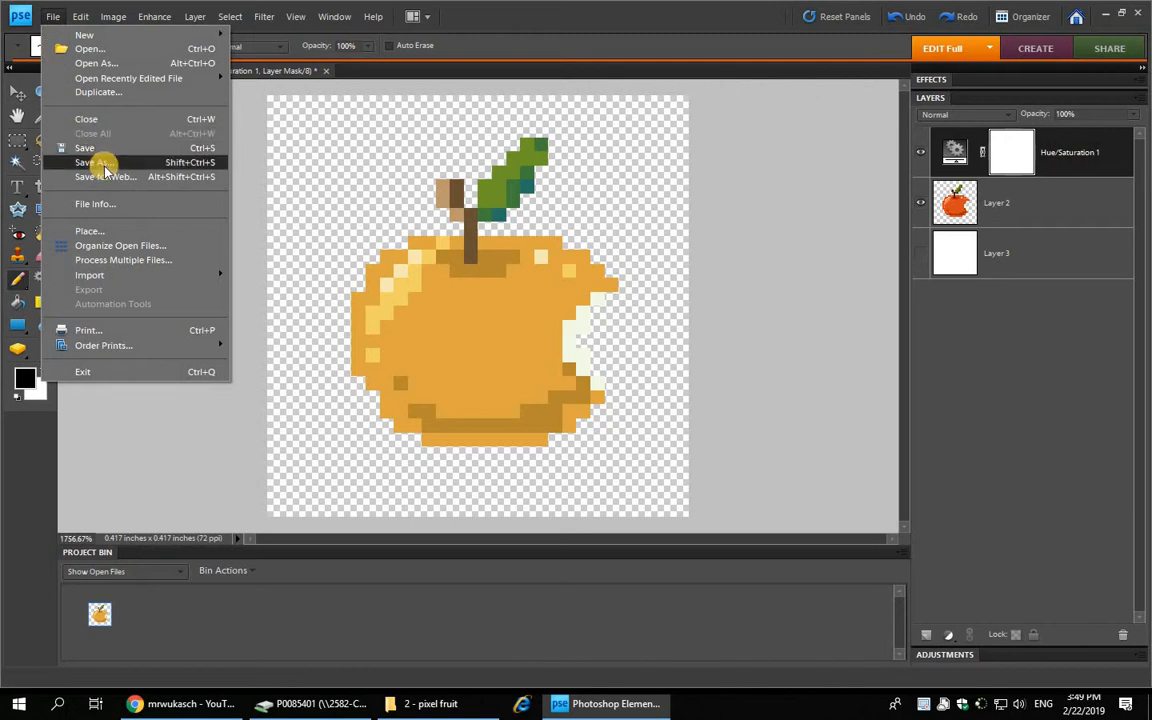
- Save the layered apple image as a Photoshop PSD in the 2 - pixel fruit folder, replacing the existing file
{"action": "left_click", "coordinate": [100, 163]}
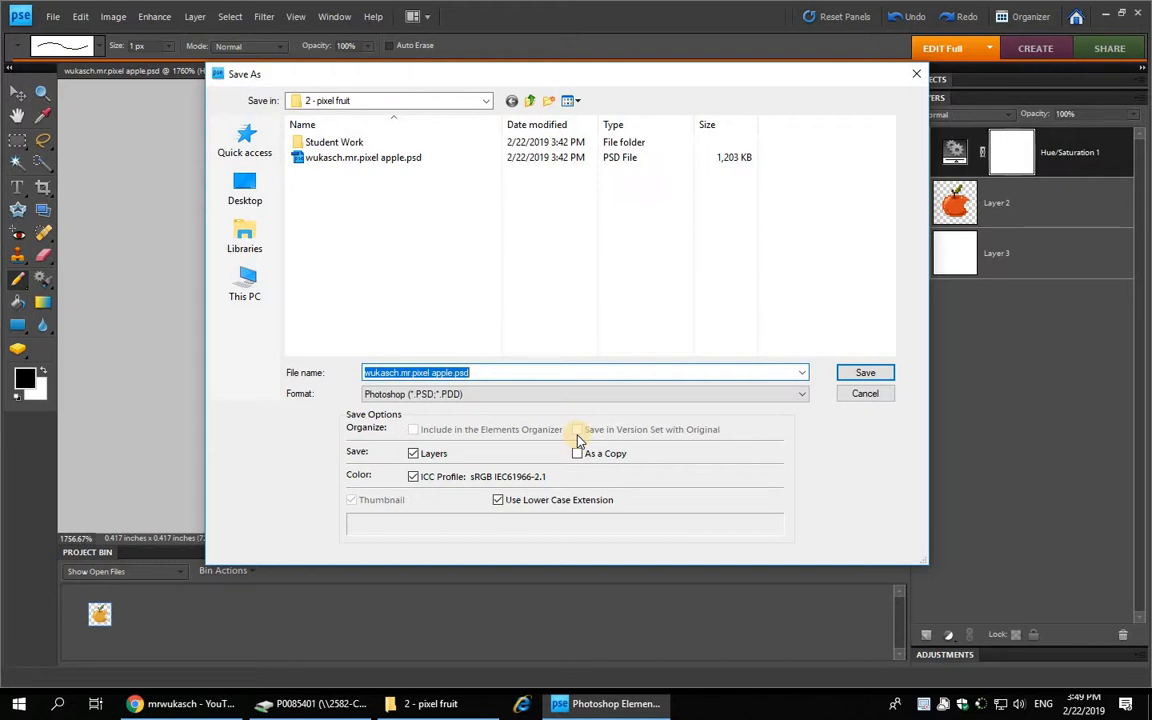
{"action": "left_click", "coordinate": [489, 374]}
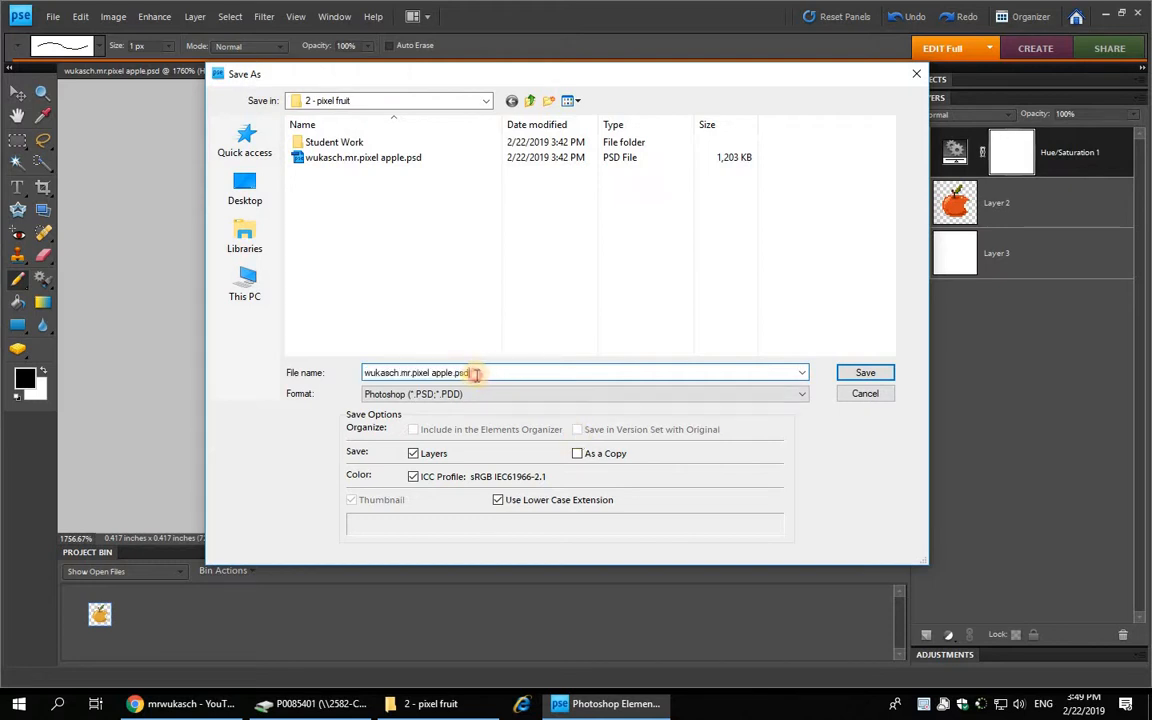
{"action": "left_click_drag", "start_coordinate": [476, 374], "coordinate": [456, 372]}
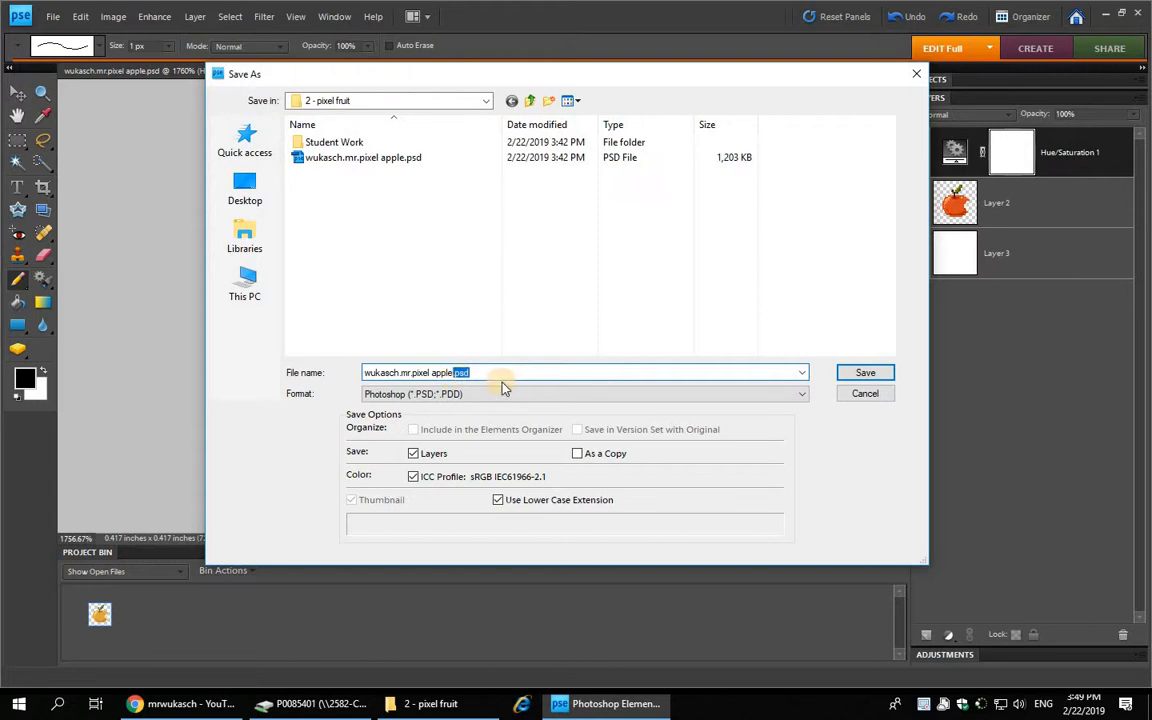
{"action": "left_click", "coordinate": [460, 373]}
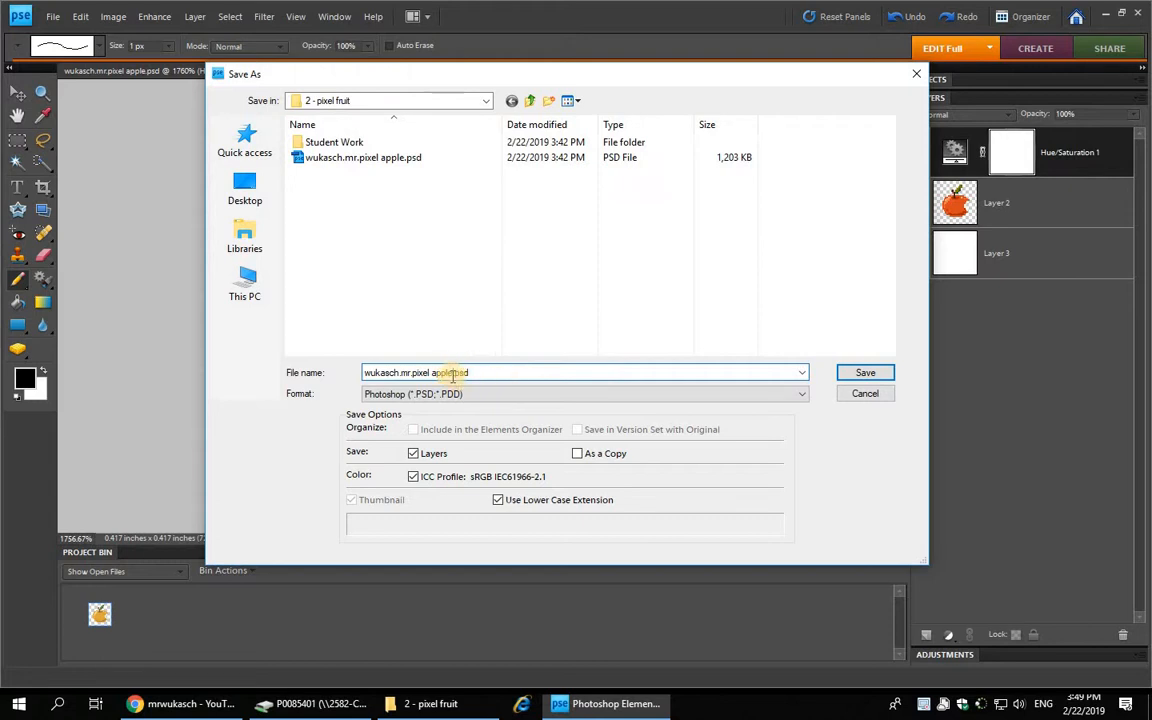
{"action": "left_click", "coordinate": [453, 376]}
{"action": "left_click", "coordinate": [484, 101]}
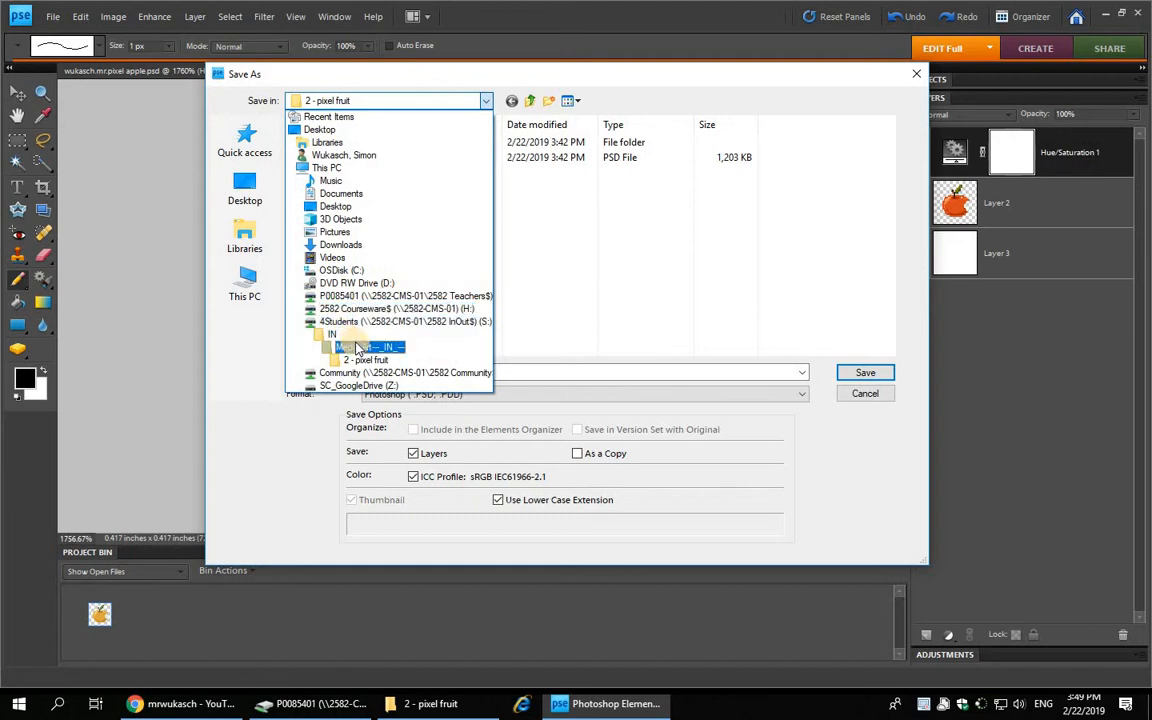
{"action": "left_click", "coordinate": [570, 347]}
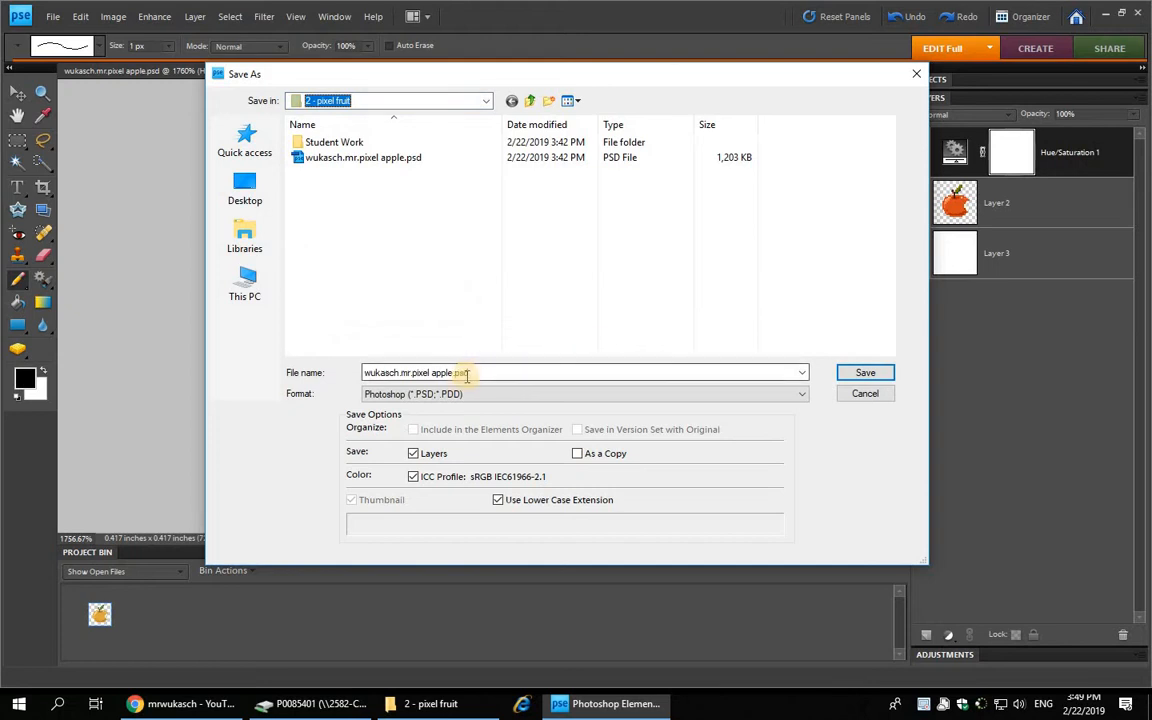
{"action": "left_click", "coordinate": [855, 376]}
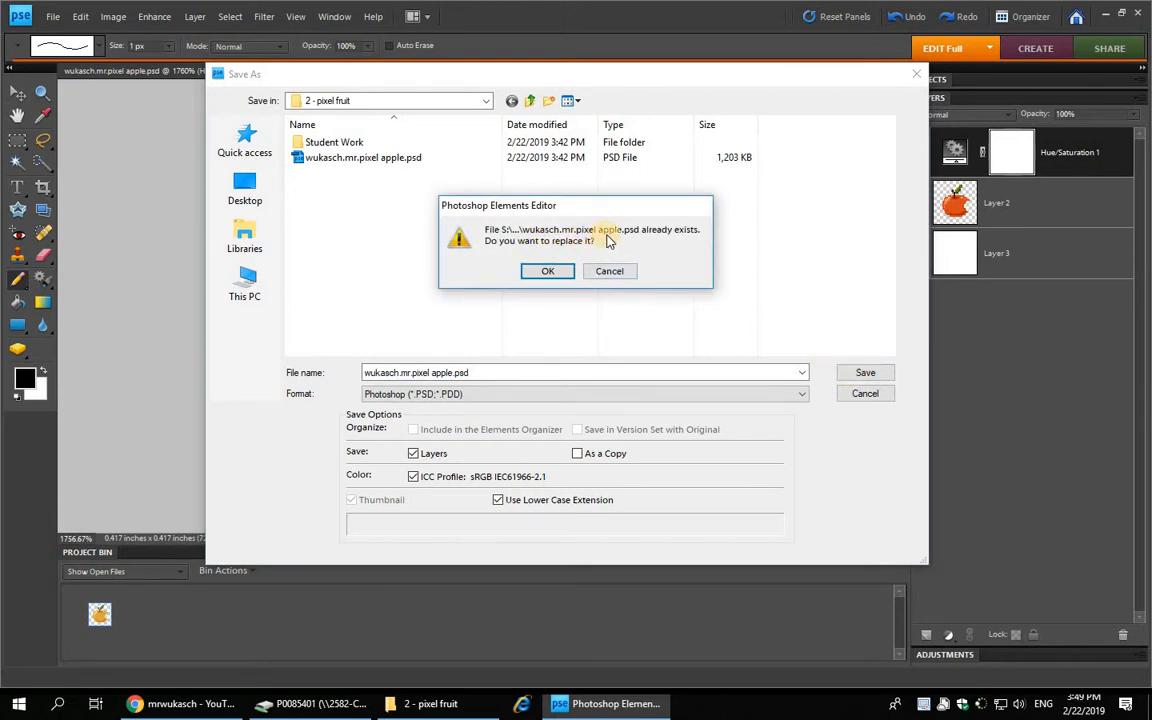
{"action": "left_click", "coordinate": [547, 274]}
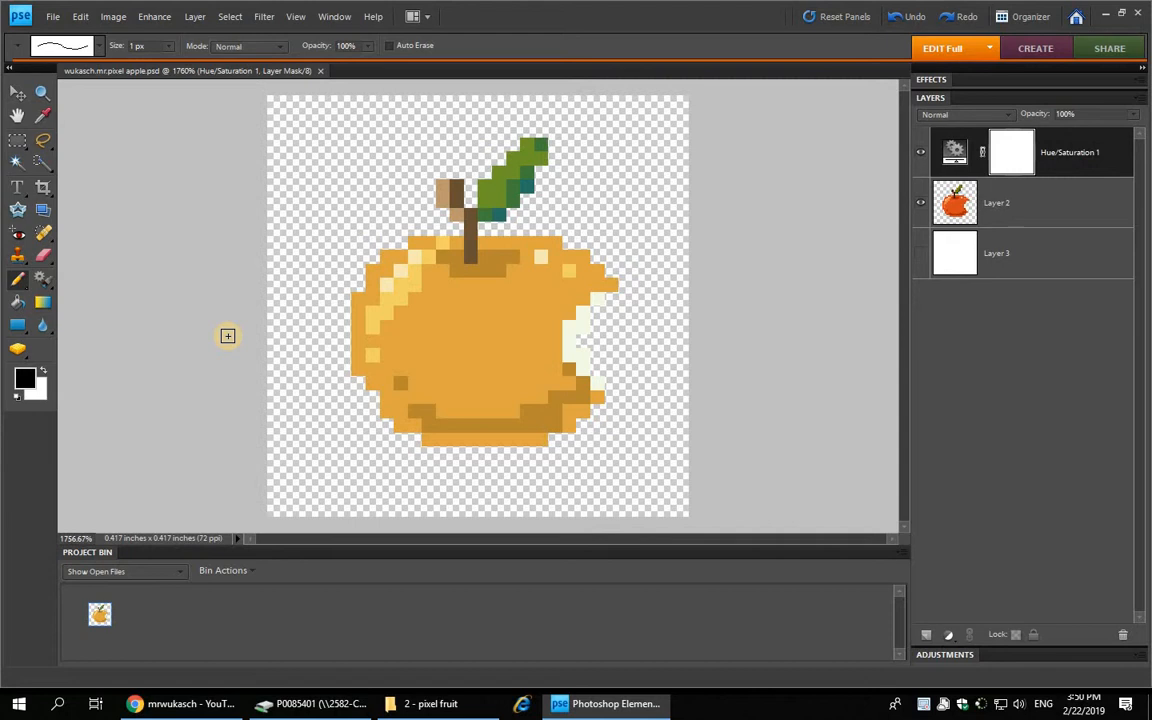
- Try resizing the image to 70 by 70 pixels with Bicubic resampling, and undo that resize
{"action": "left_click", "coordinate": [110, 17]}
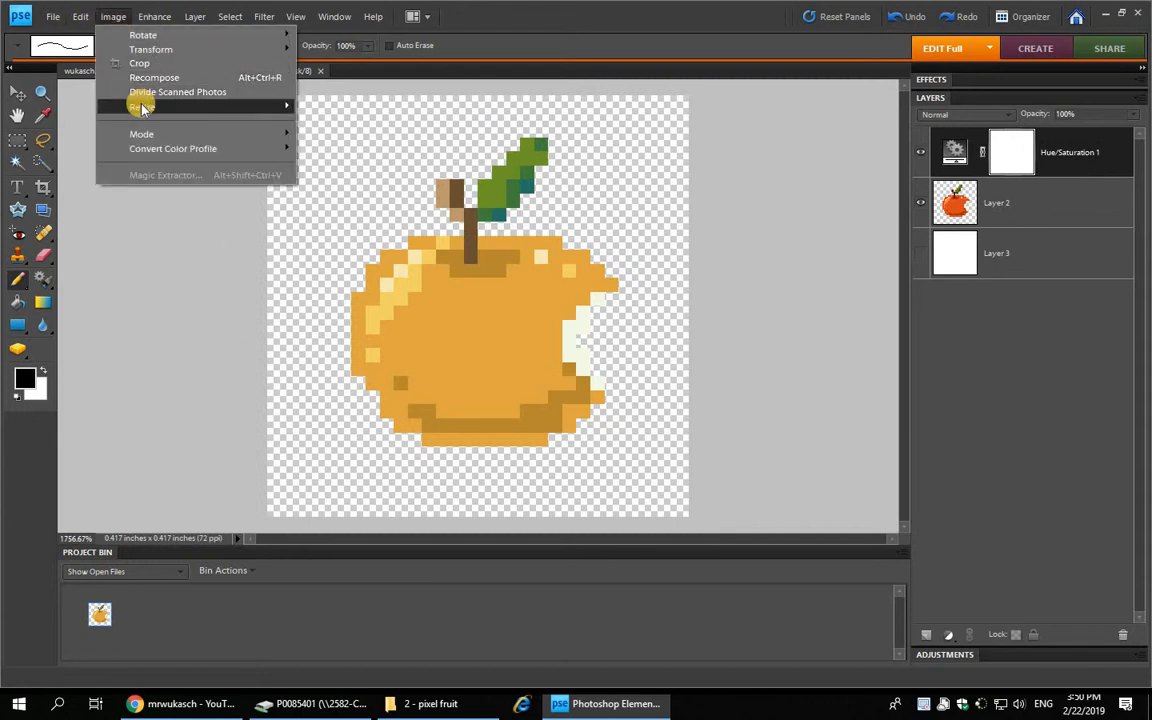
{"action": "mouse_move", "coordinate": [147, 106]}
{"action": "left_click", "coordinate": [333, 107]}
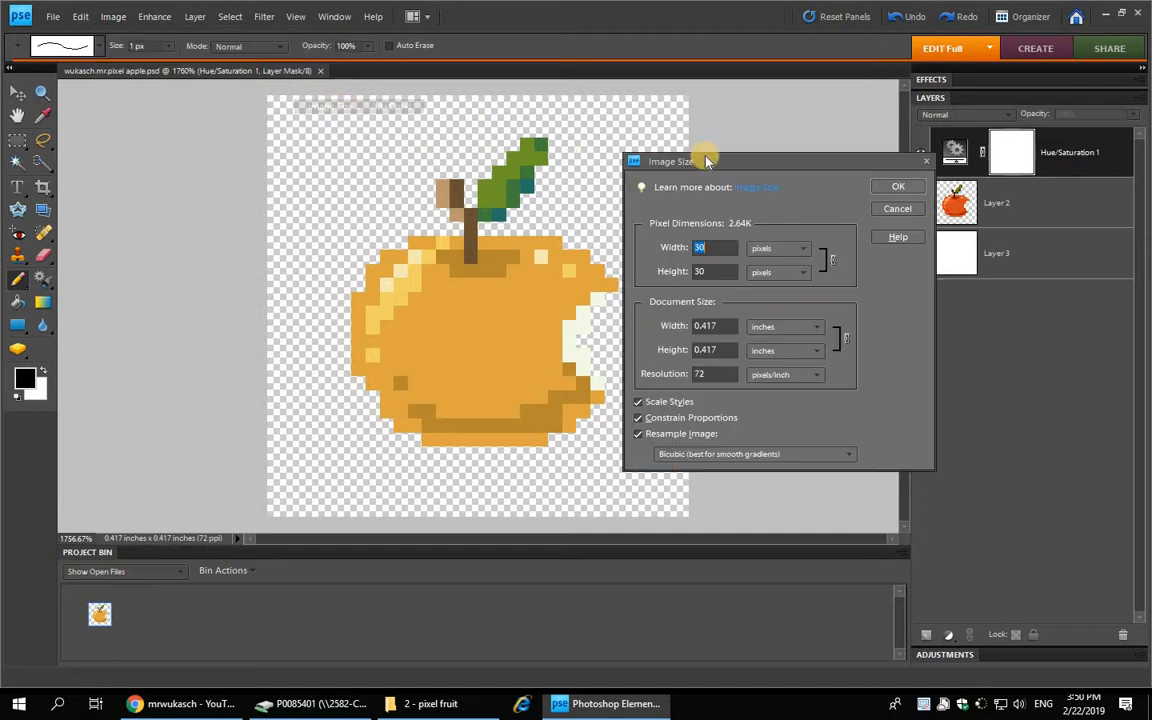
{"action": "left_click_drag", "start_coordinate": [792, 167], "coordinate": [904, 185]}
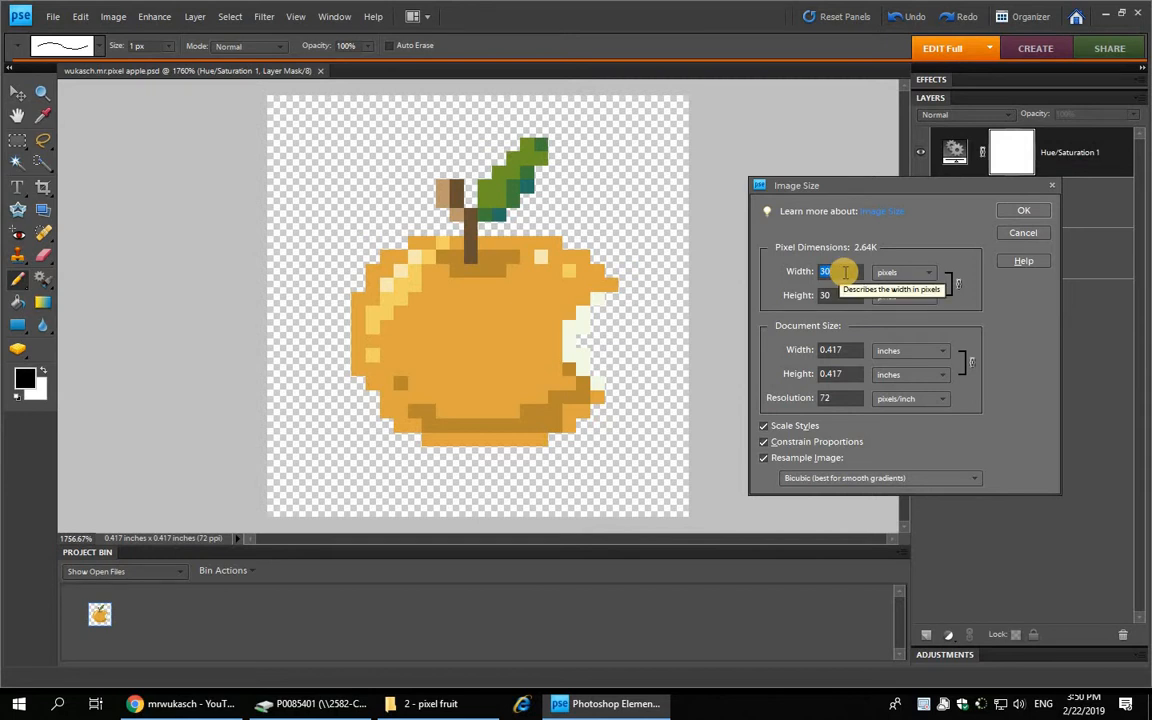
{"action": "type", "text": "70"}
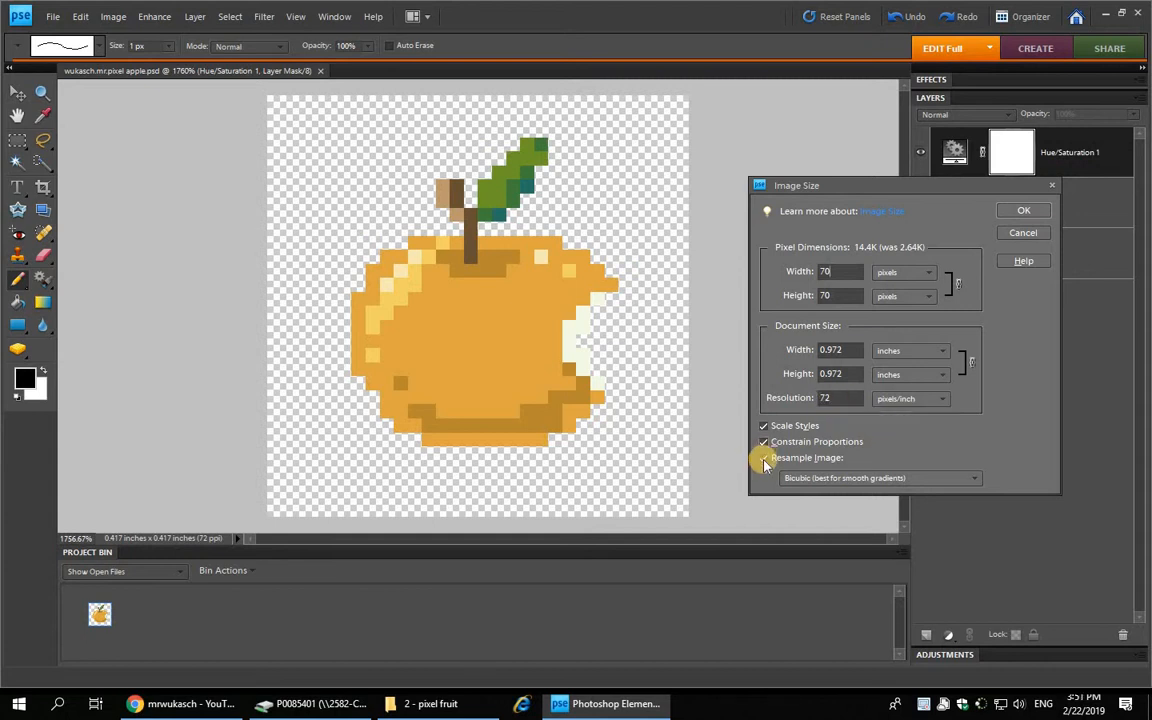
{"action": "left_click", "coordinate": [1021, 214]}
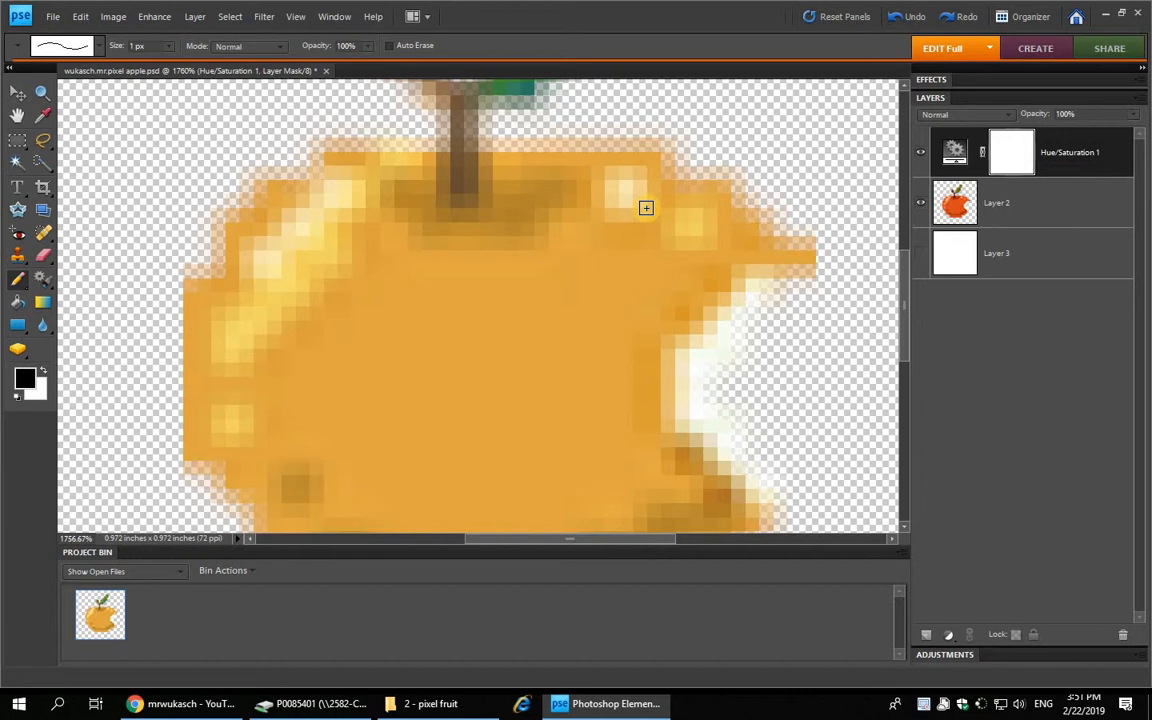
{"action": "key", "text": "ctrl"}
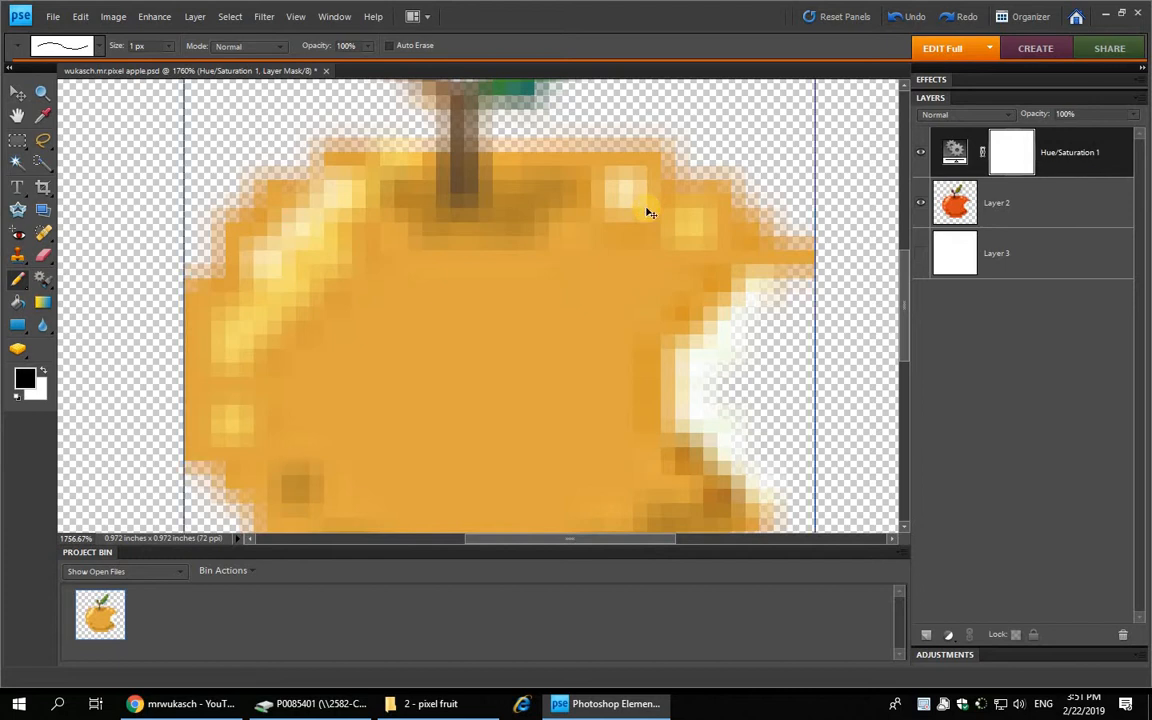
{"action": "key", "text": "ctrl+z"}
- Resize the image to 70 by 70 pixels using Nearest Neighbor (preserve hard edges) resampling
{"action": "left_click", "coordinate": [113, 16]}
{"action": "mouse_move", "coordinate": [200, 106]}
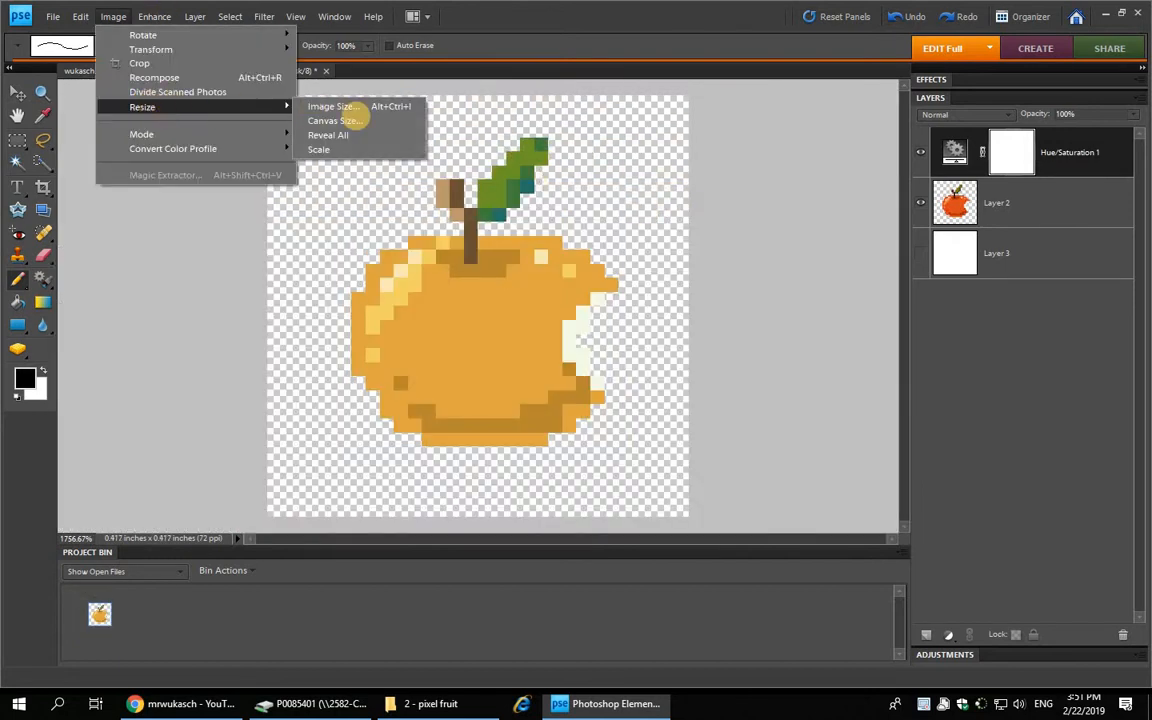
{"action": "left_click", "coordinate": [361, 110]}
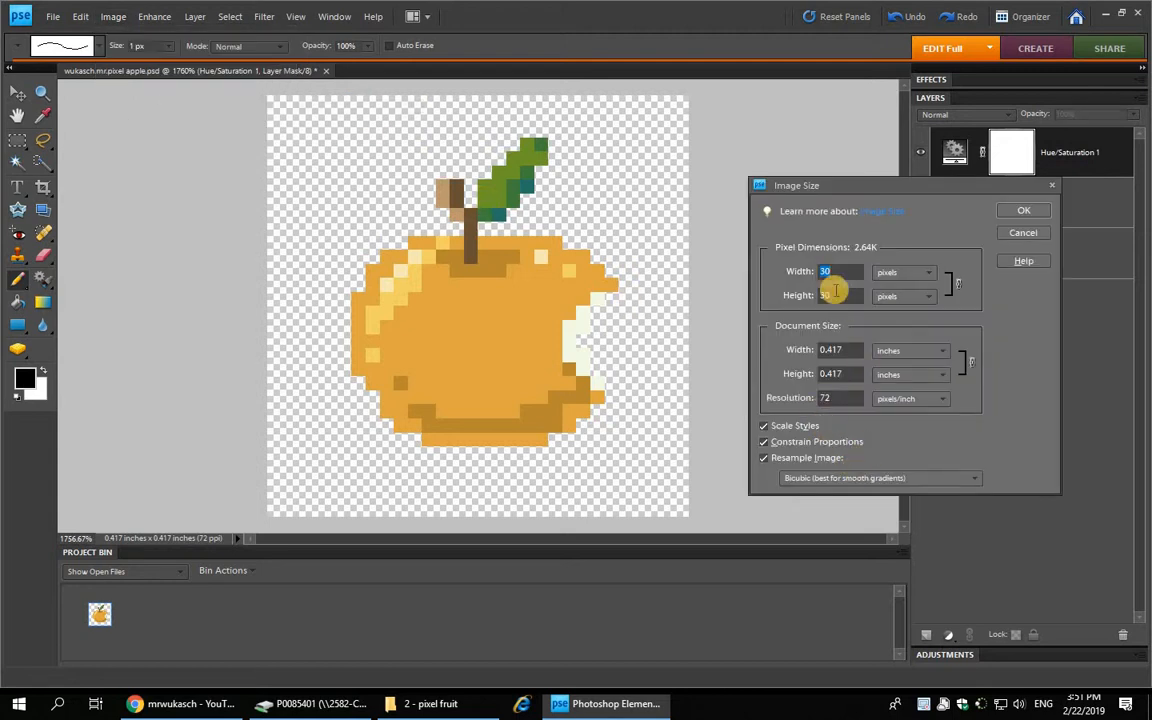
{"action": "type", "text": "70"}
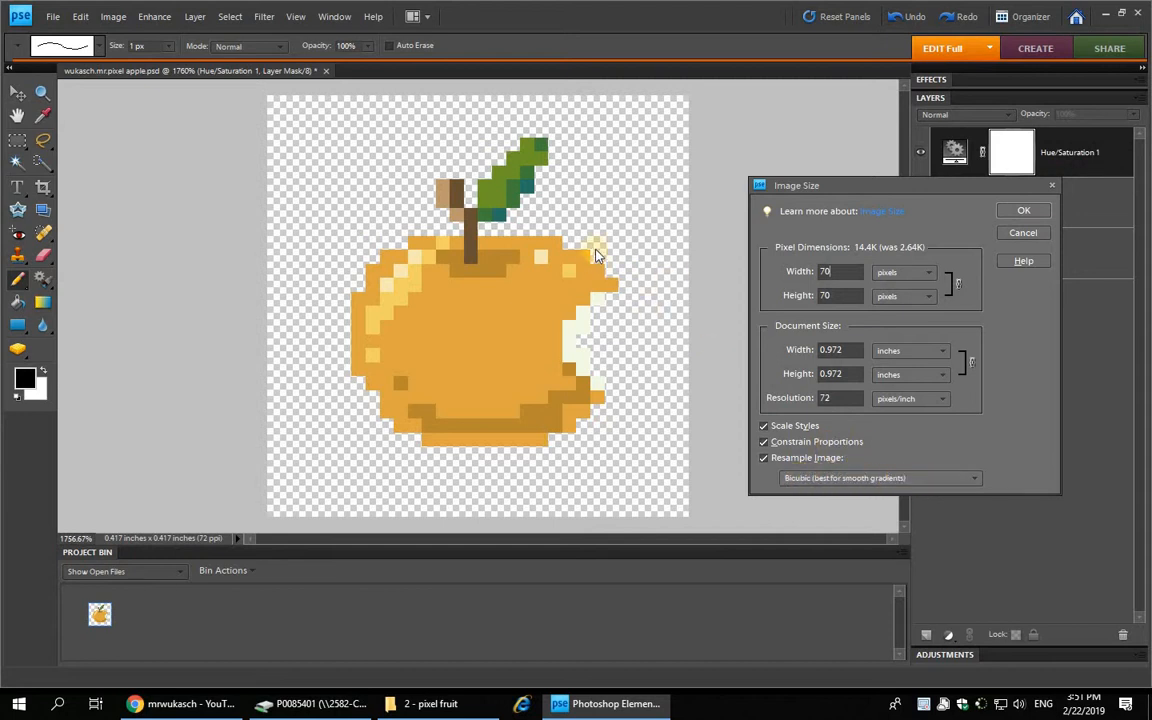
{"action": "left_click", "coordinate": [880, 478]}
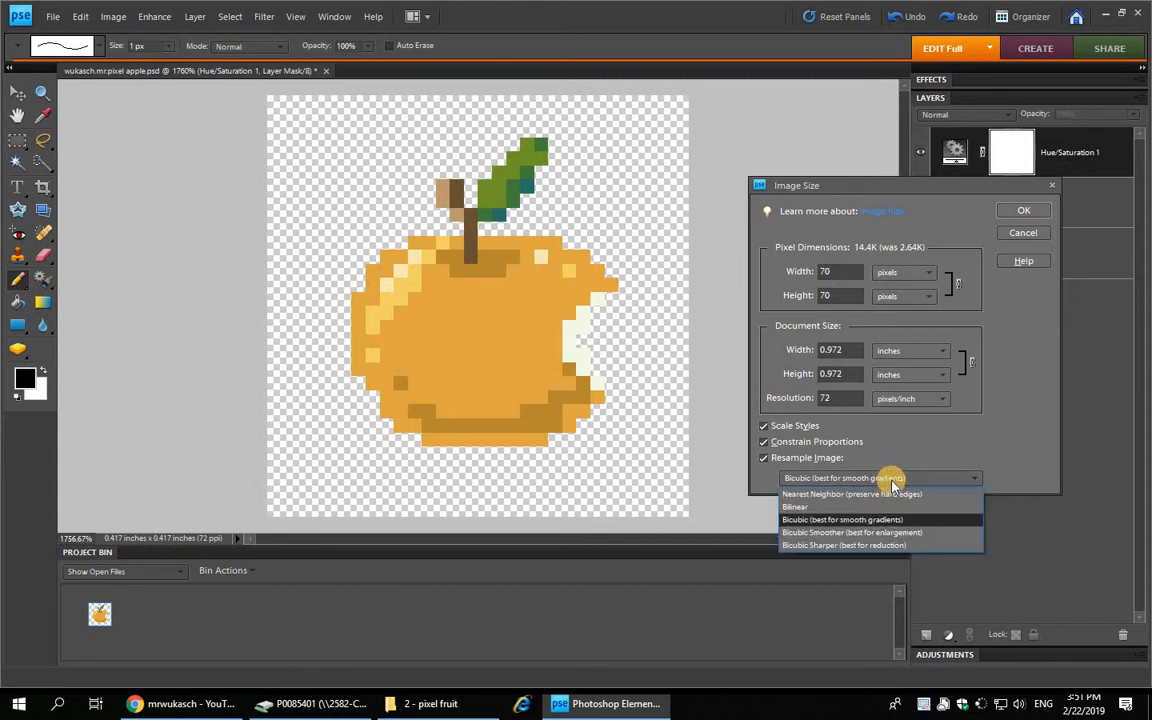
{"action": "left_click", "coordinate": [825, 496]}
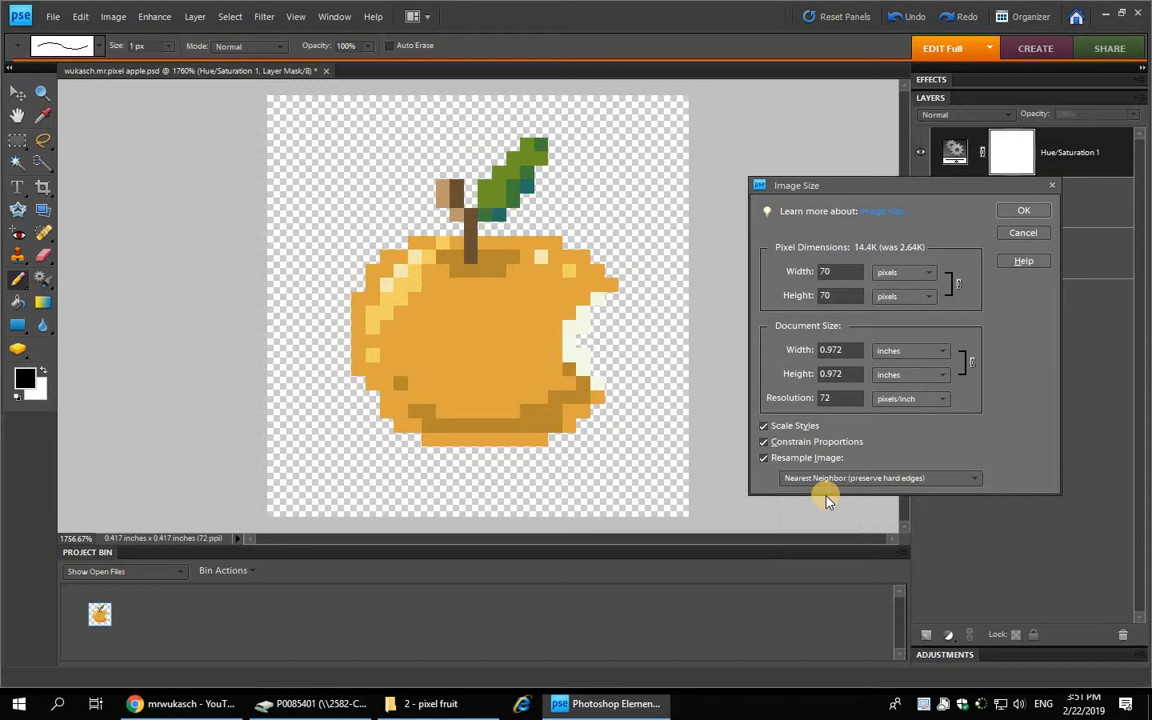
{"action": "left_click", "coordinate": [1018, 212]}
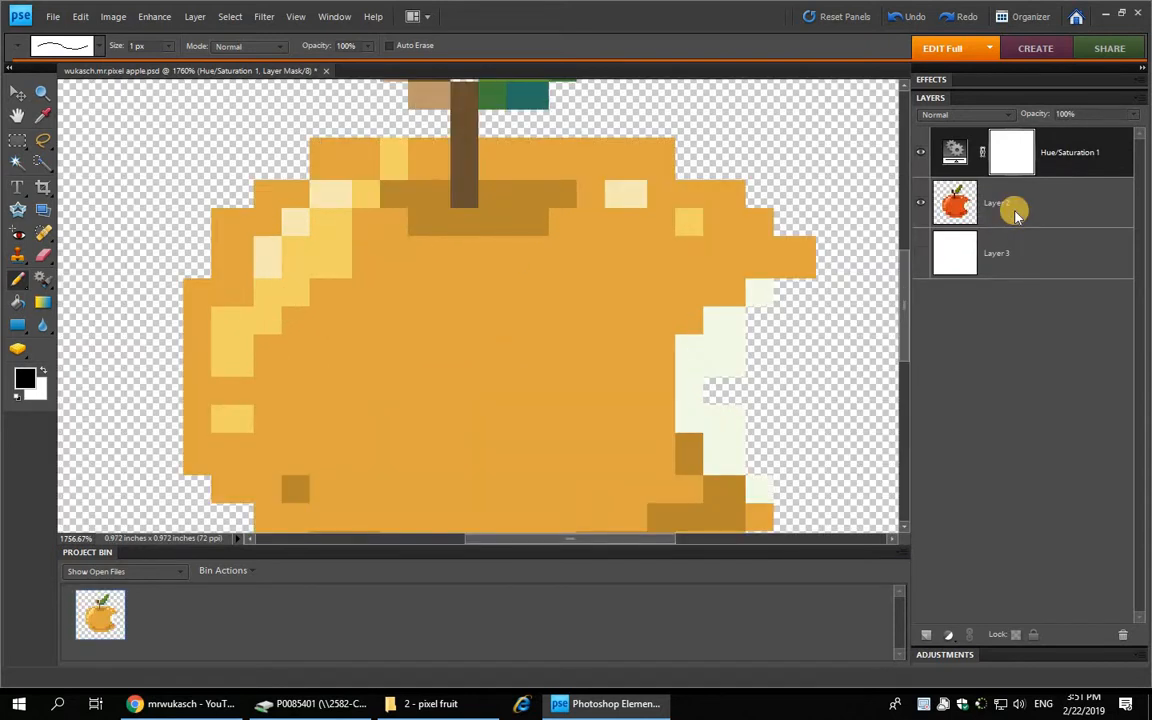
{"action": "key", "text": "ctrl+0"}
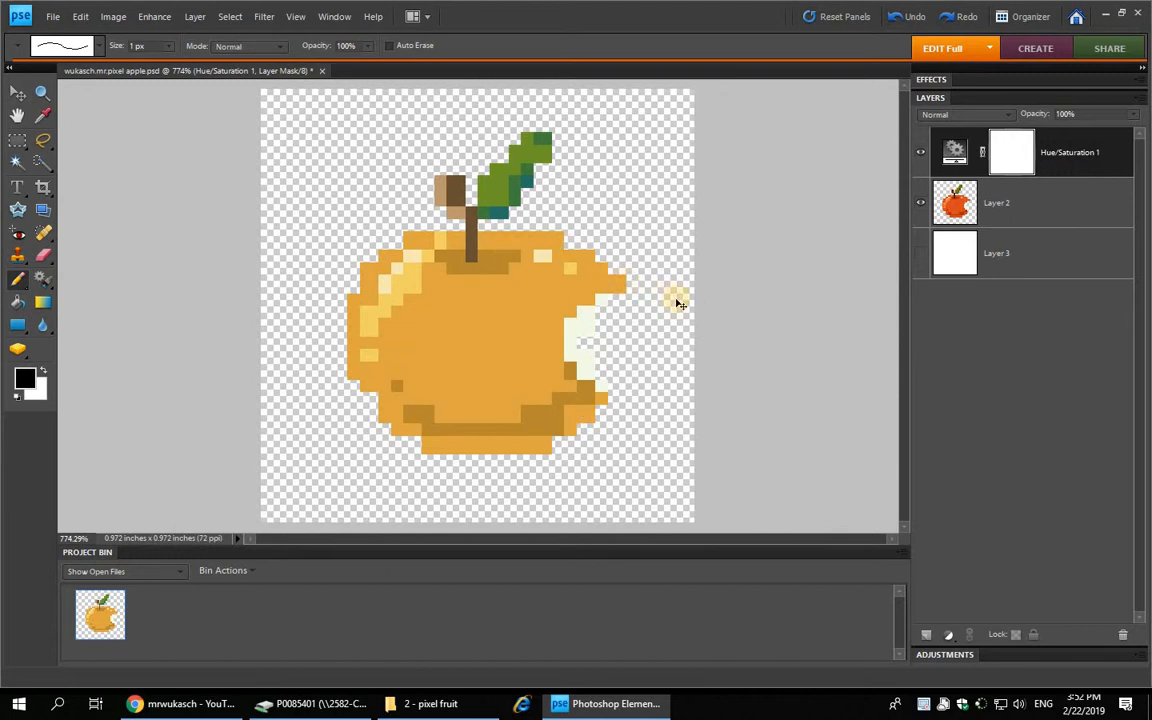
- Save the resized apple as a PNG copy in the 2 - pixel fruit folder, with interlacing set to None
{"action": "key", "text": "ctrl+shift+s"}
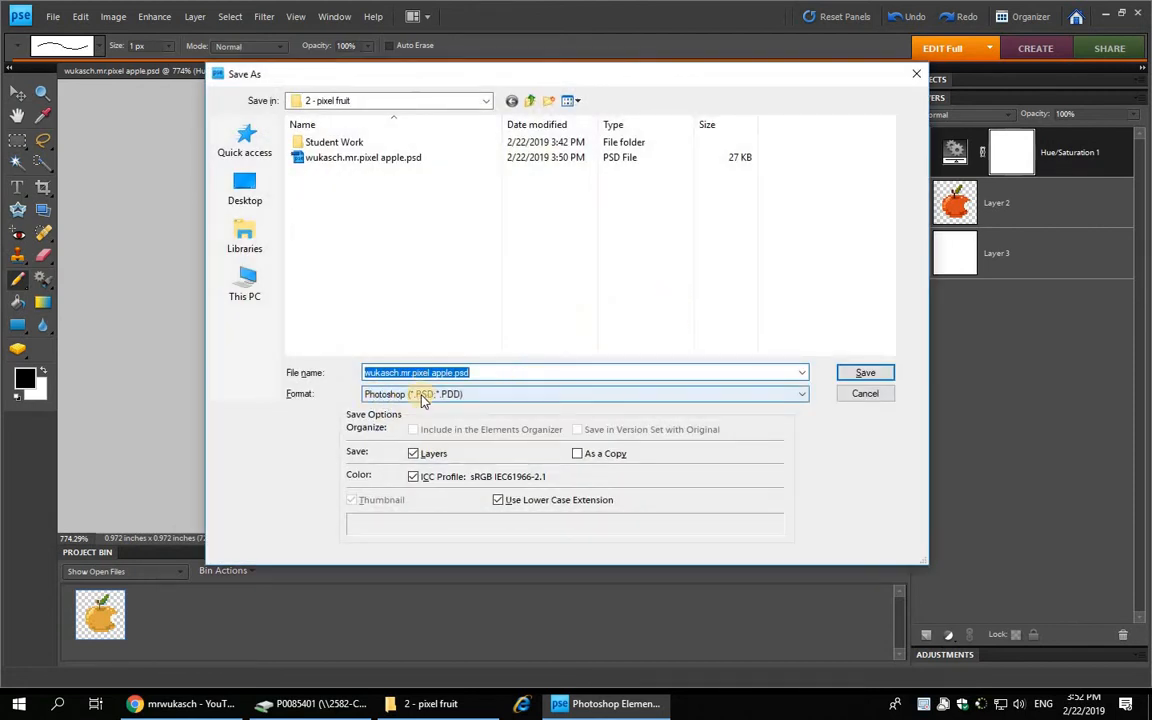
{"action": "left_click", "coordinate": [388, 394]}
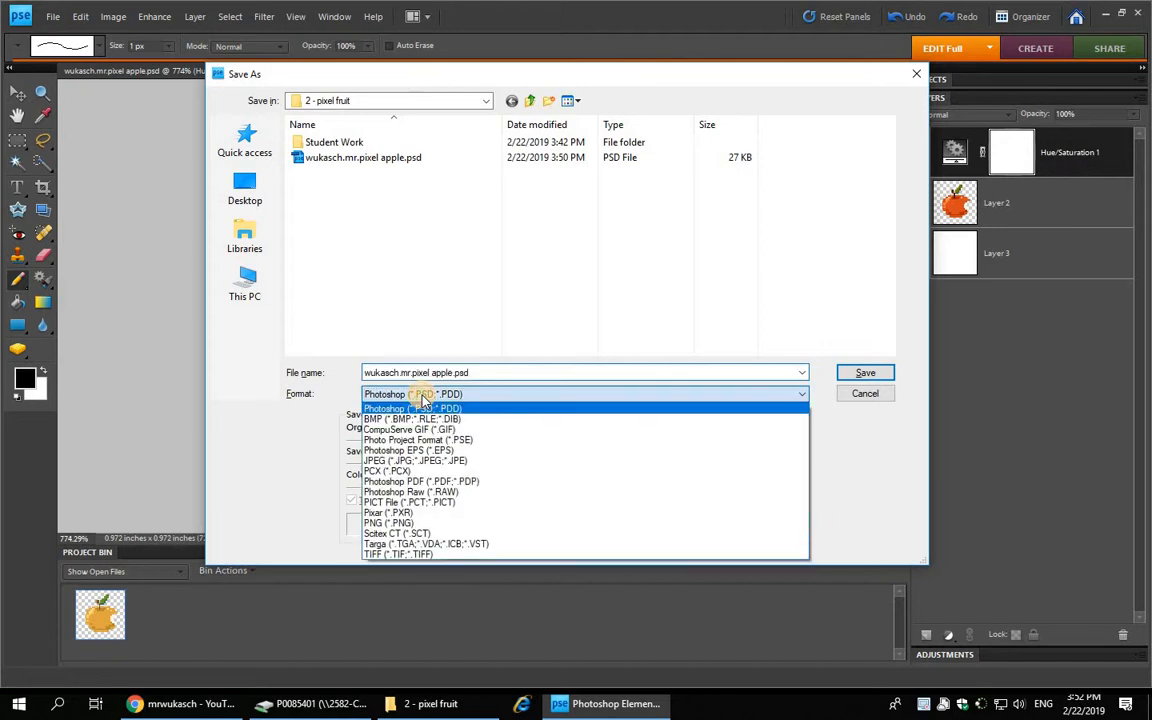
{"action": "left_click", "coordinate": [390, 523]}
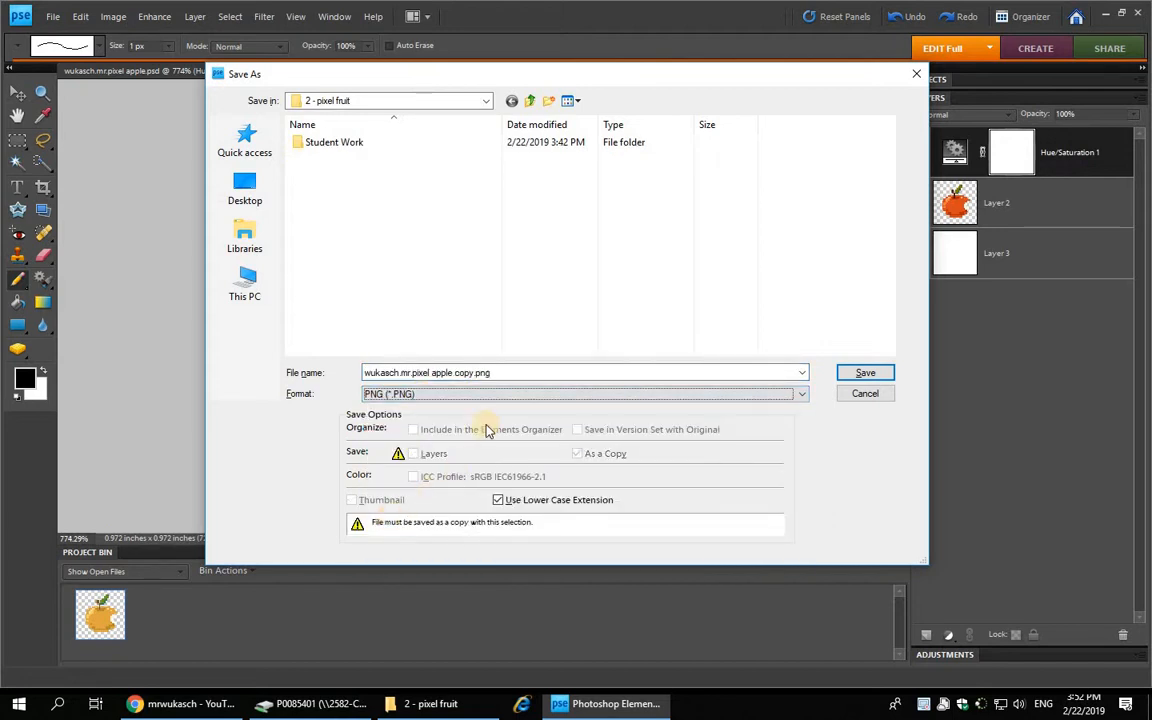
{"action": "left_click", "coordinate": [512, 372]}
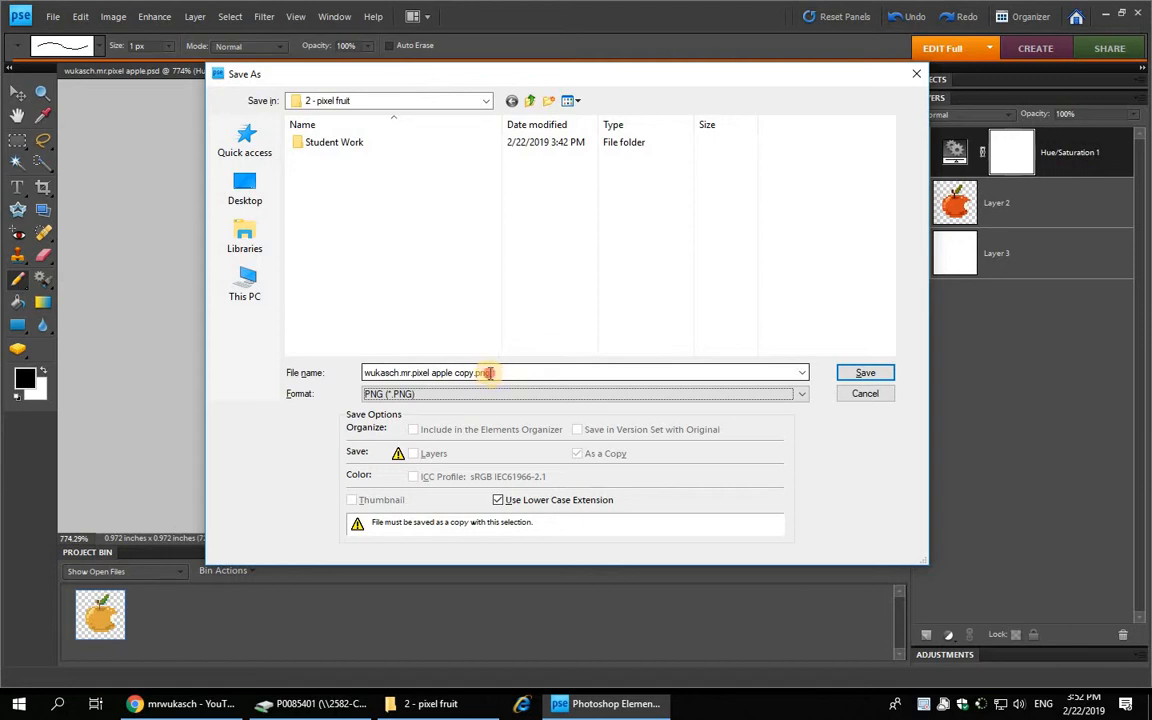
{"action": "left_click", "coordinate": [489, 373]}
{"action": "left_click", "coordinate": [499, 373]}
{"action": "left_click", "coordinate": [483, 373]}
{"action": "double_click", "coordinate": [483, 373]}
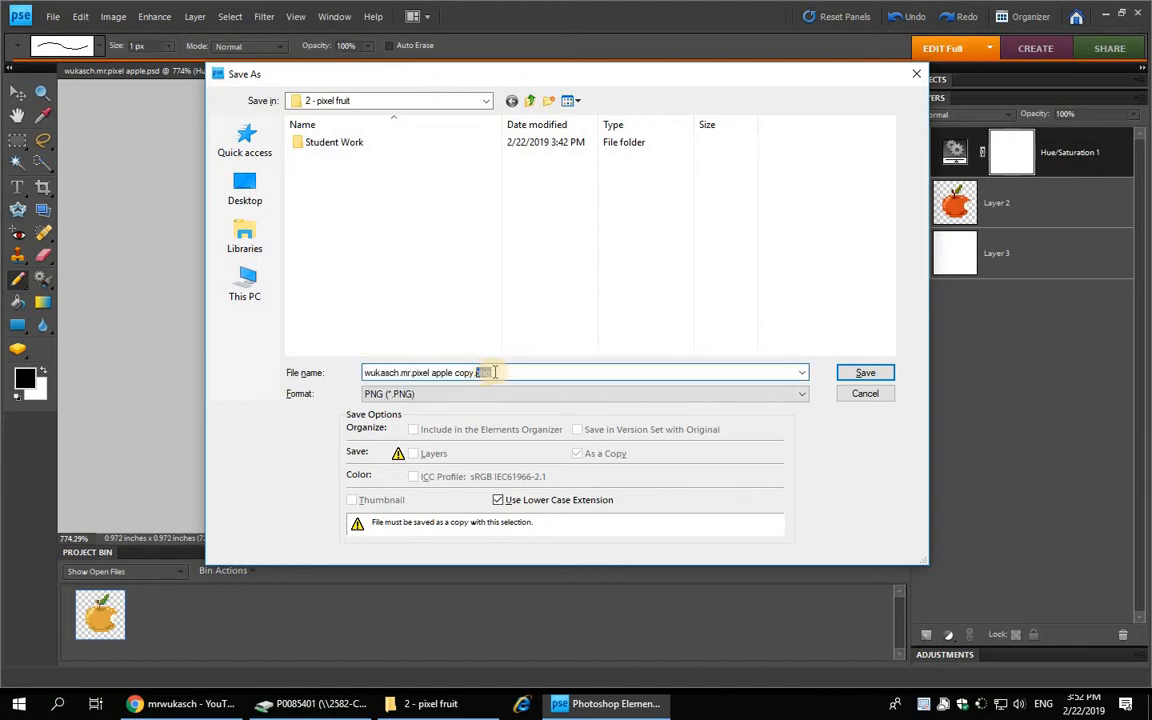
{"action": "left_click_drag", "start_coordinate": [502, 373], "coordinate": [386, 367]}
{"action": "left_click", "coordinate": [445, 372]}
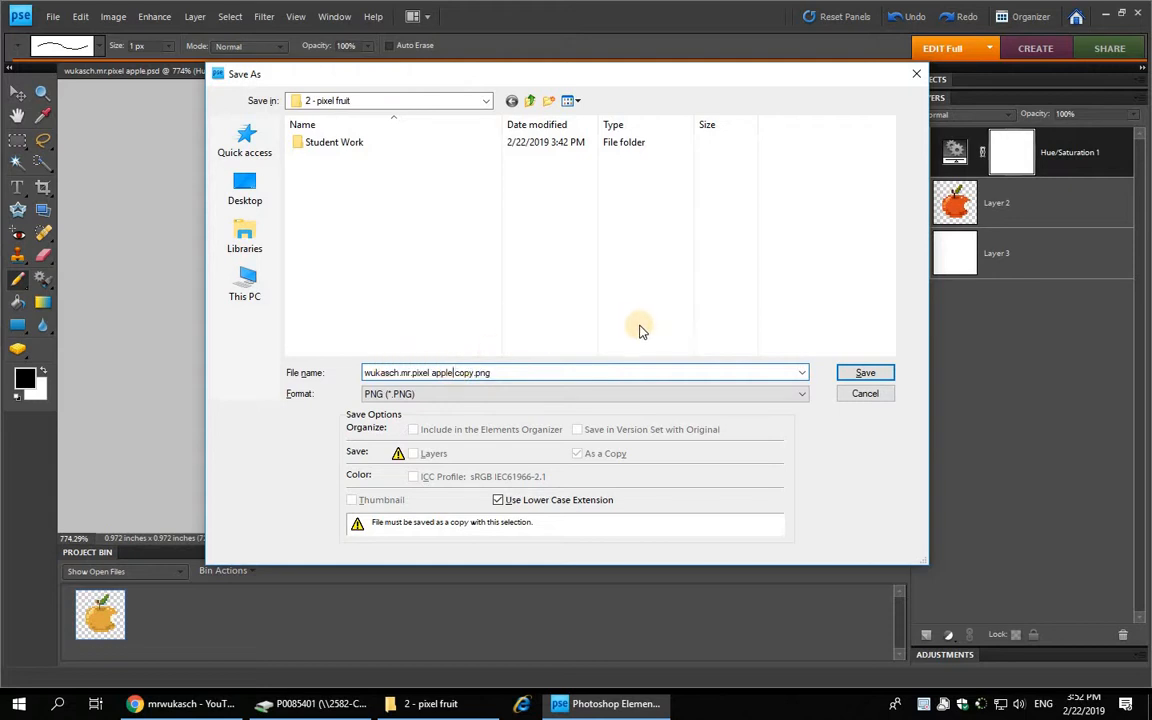
{"action": "left_click", "coordinate": [864, 372]}
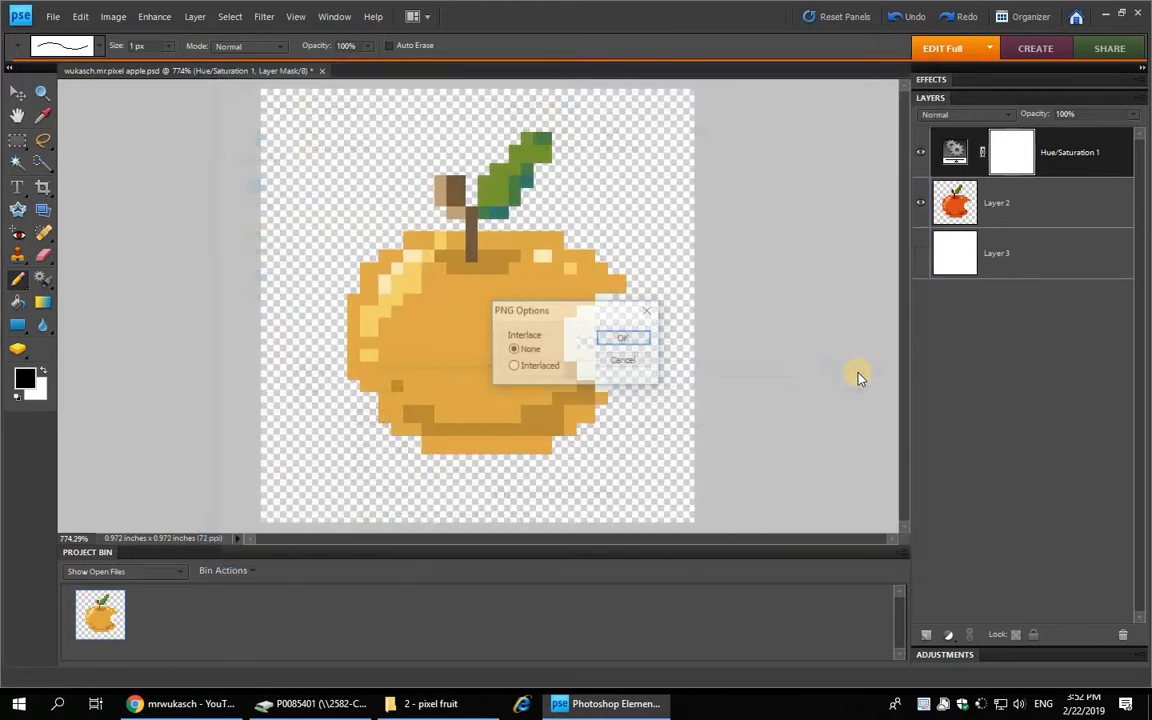
{"action": "left_click", "coordinate": [633, 342]}
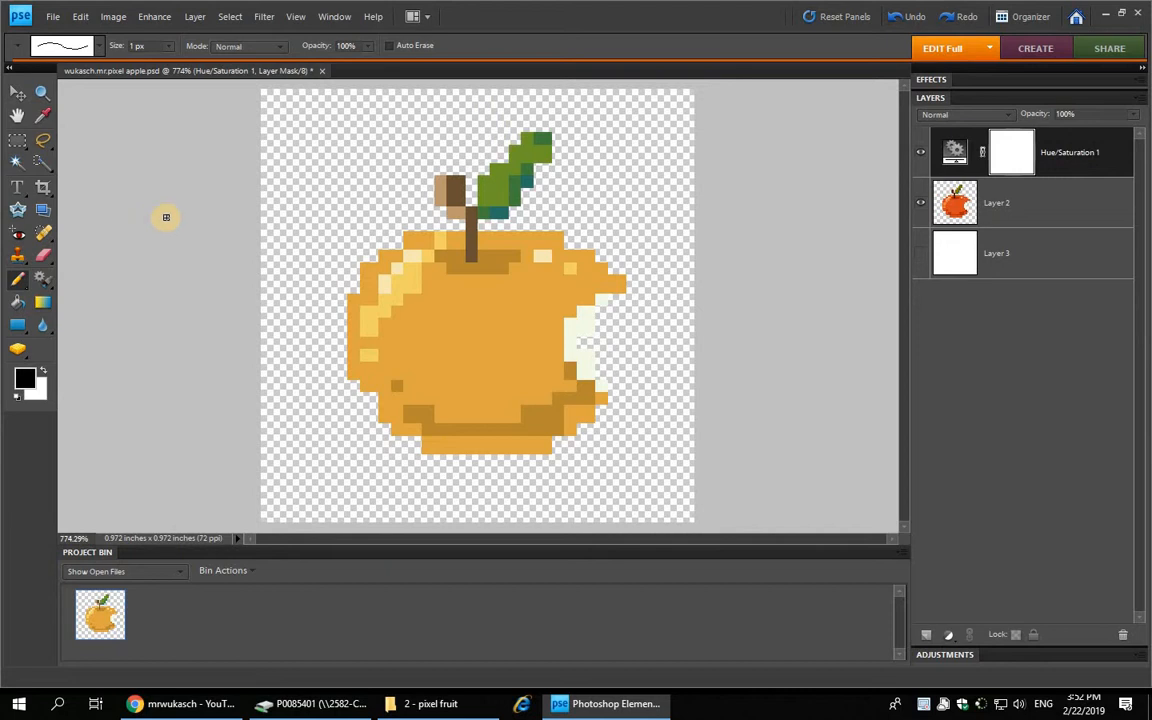
{"action": "left_click", "coordinate": [52, 16]}
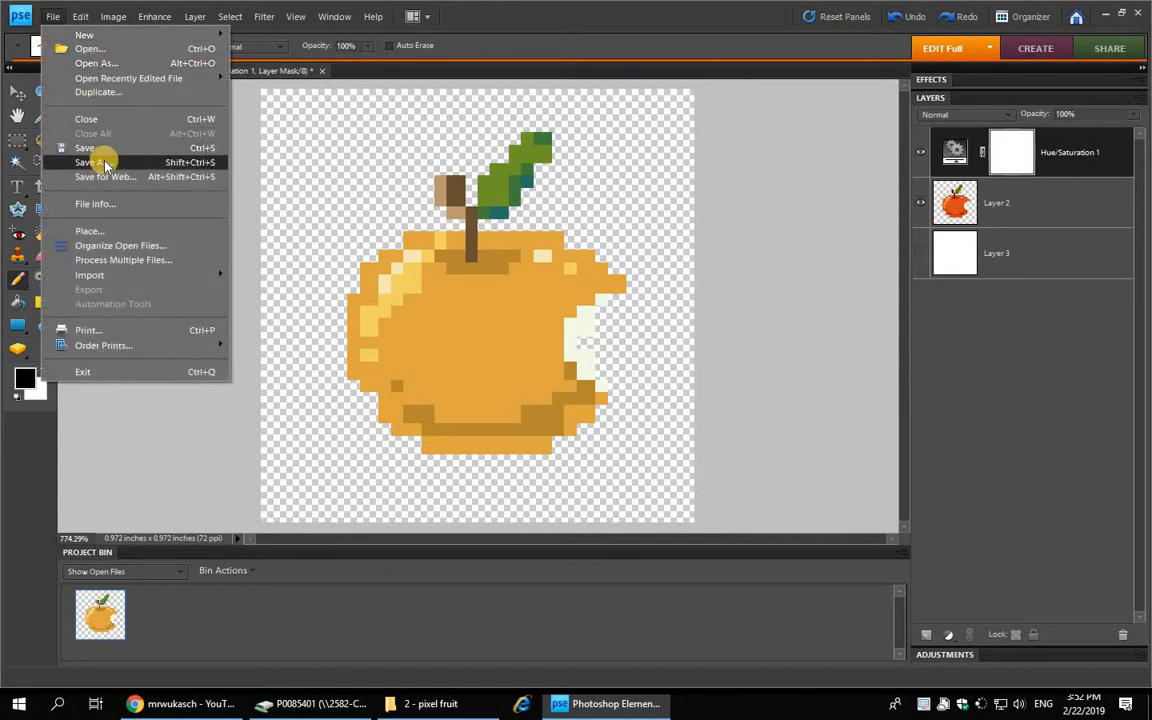
{"action": "left_click", "coordinate": [196, 166]}
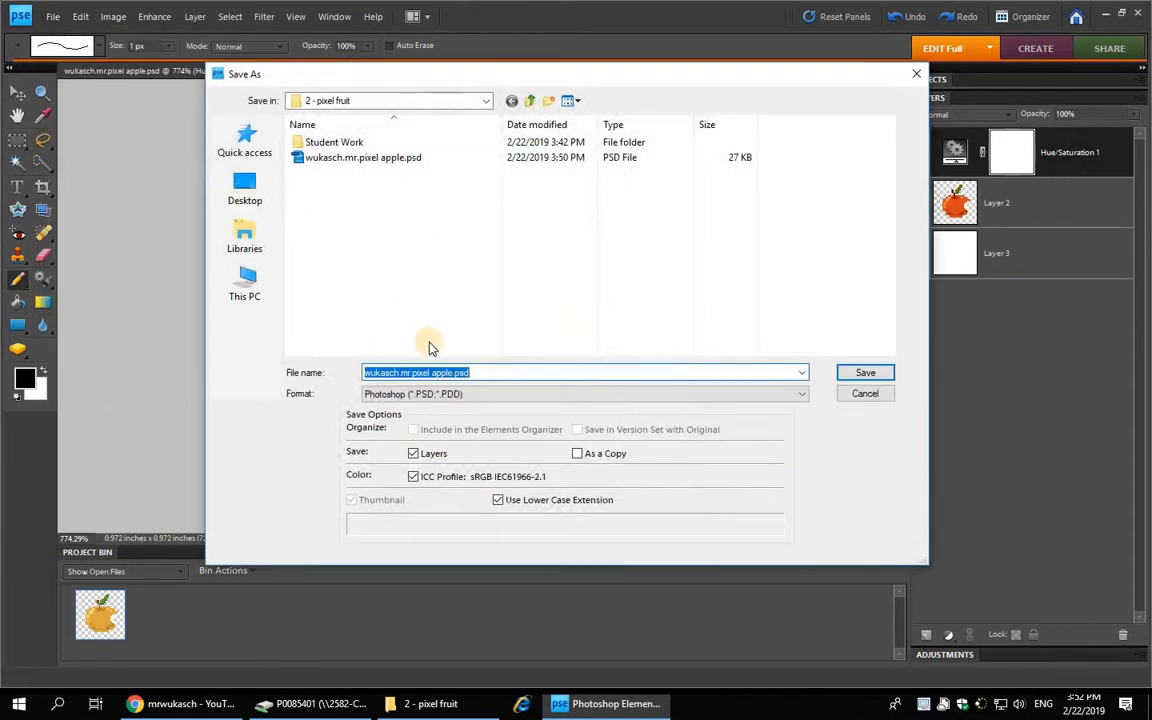
{"action": "left_click", "coordinate": [860, 394]}
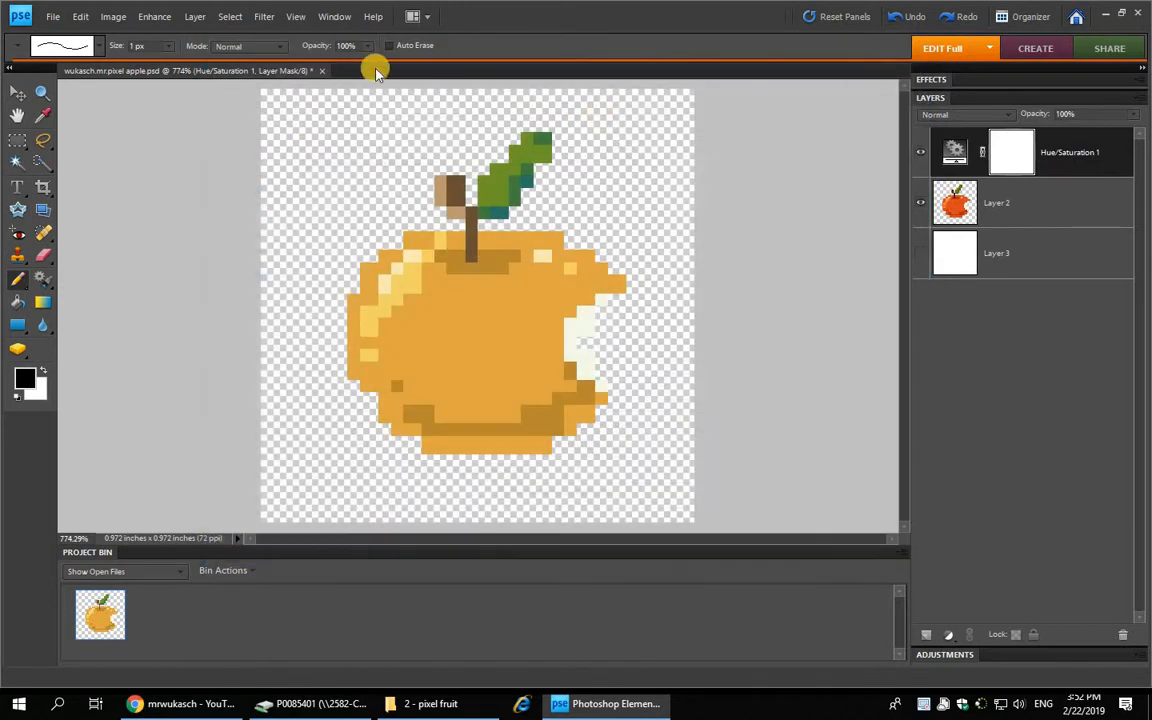
- Show the rulers around the canvas
{"action": "left_click", "coordinate": [299, 17]}
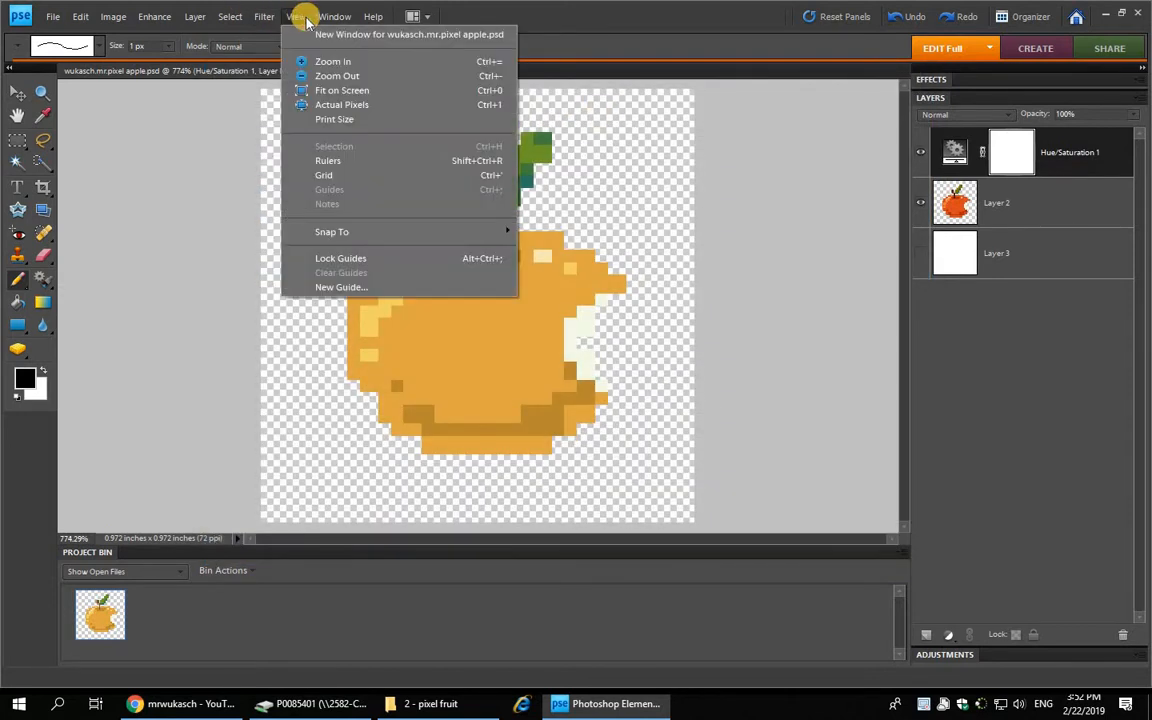
{"action": "left_click", "coordinate": [330, 160]}
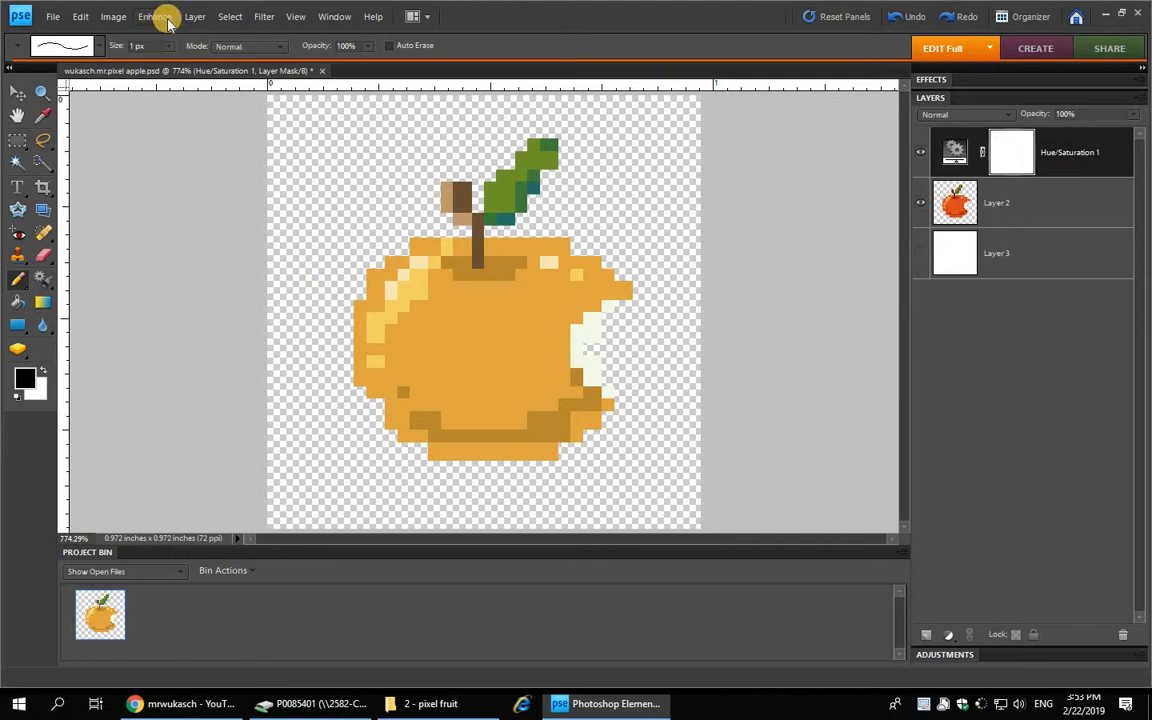
- Resize the image to 11 by 11 inches at 300 pixels/inch using Nearest Neighbor (preserve hard edges) resampling
{"action": "left_click", "coordinate": [108, 17]}
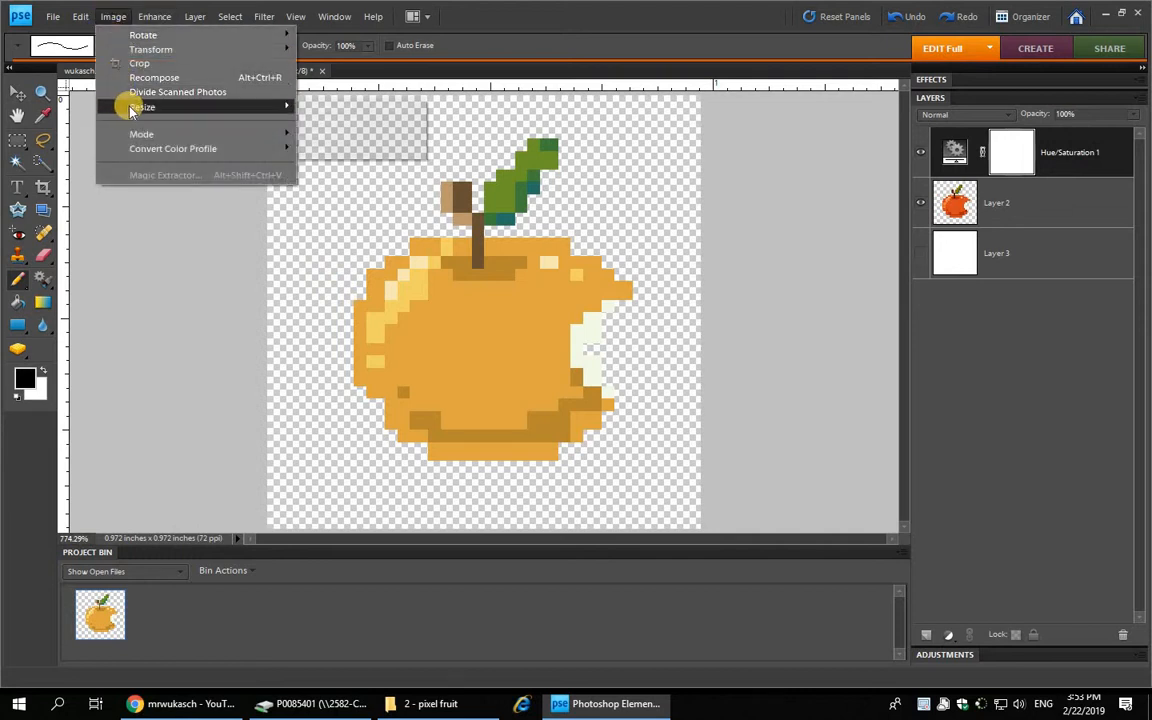
{"action": "mouse_move", "coordinate": [140, 107]}
{"action": "left_click", "coordinate": [329, 108]}
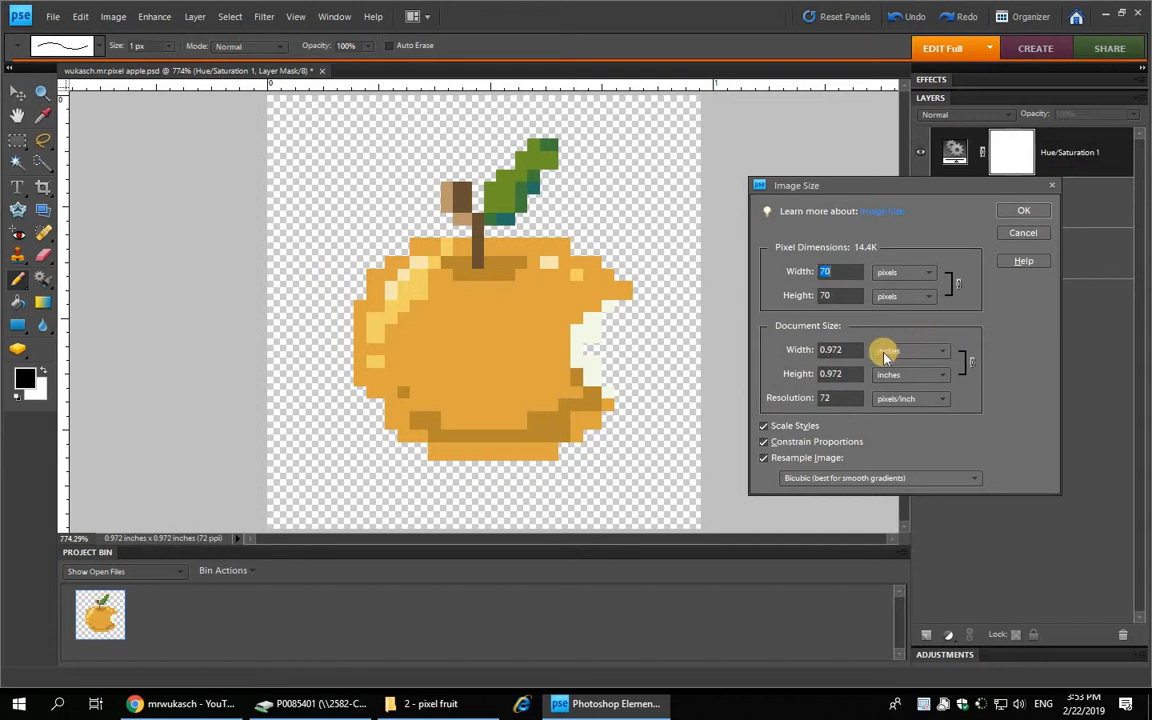
{"action": "left_click", "coordinate": [850, 349]}
{"action": "left_click_drag", "start_coordinate": [850, 349], "coordinate": [795, 347]}
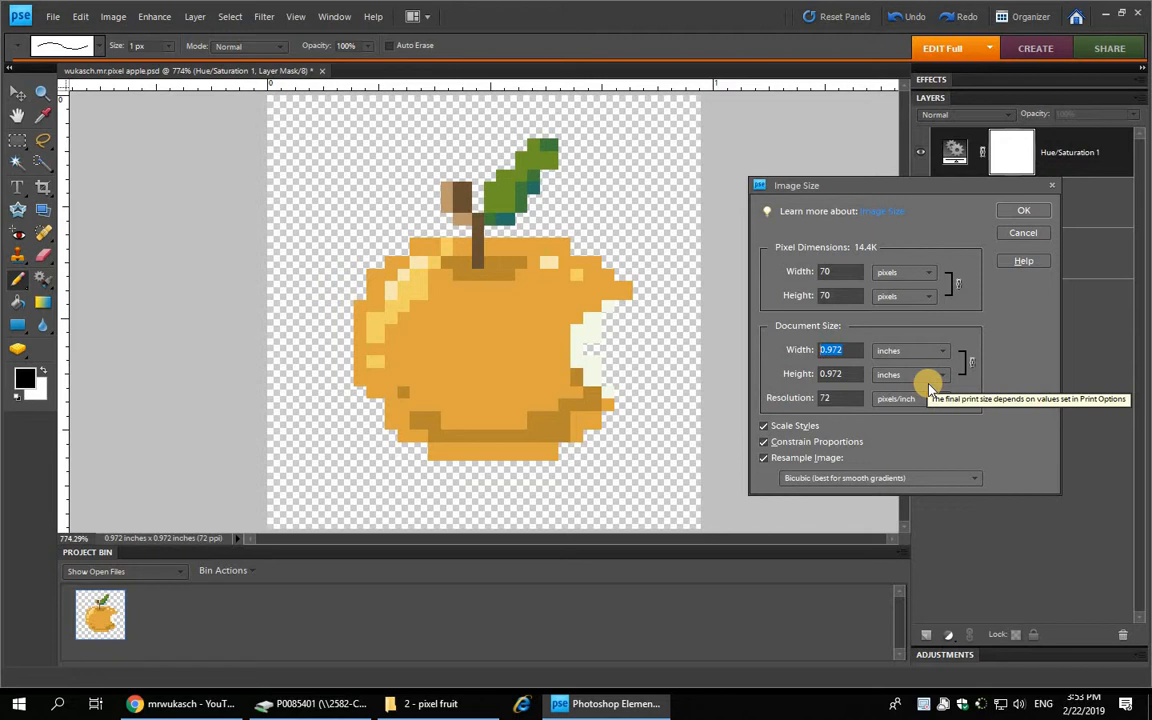
{"action": "type", "text": "11"}
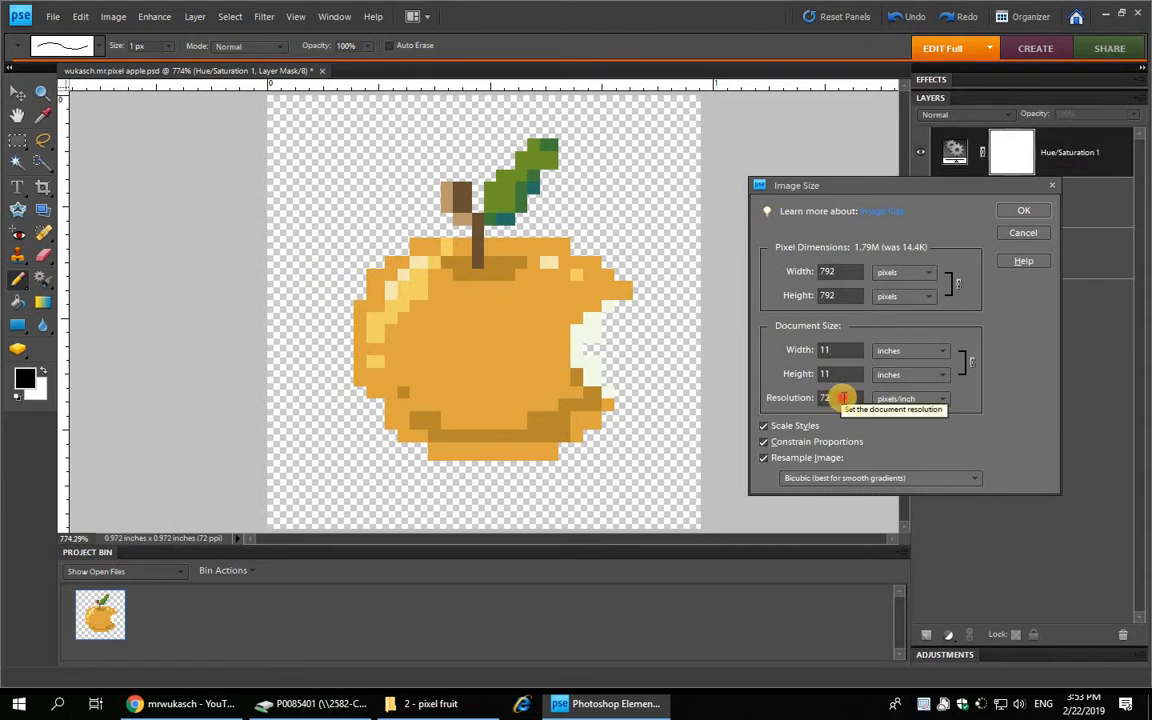
{"action": "left_click_drag", "start_coordinate": [843, 397], "coordinate": [802, 398]}
{"action": "type", "text": "300"}
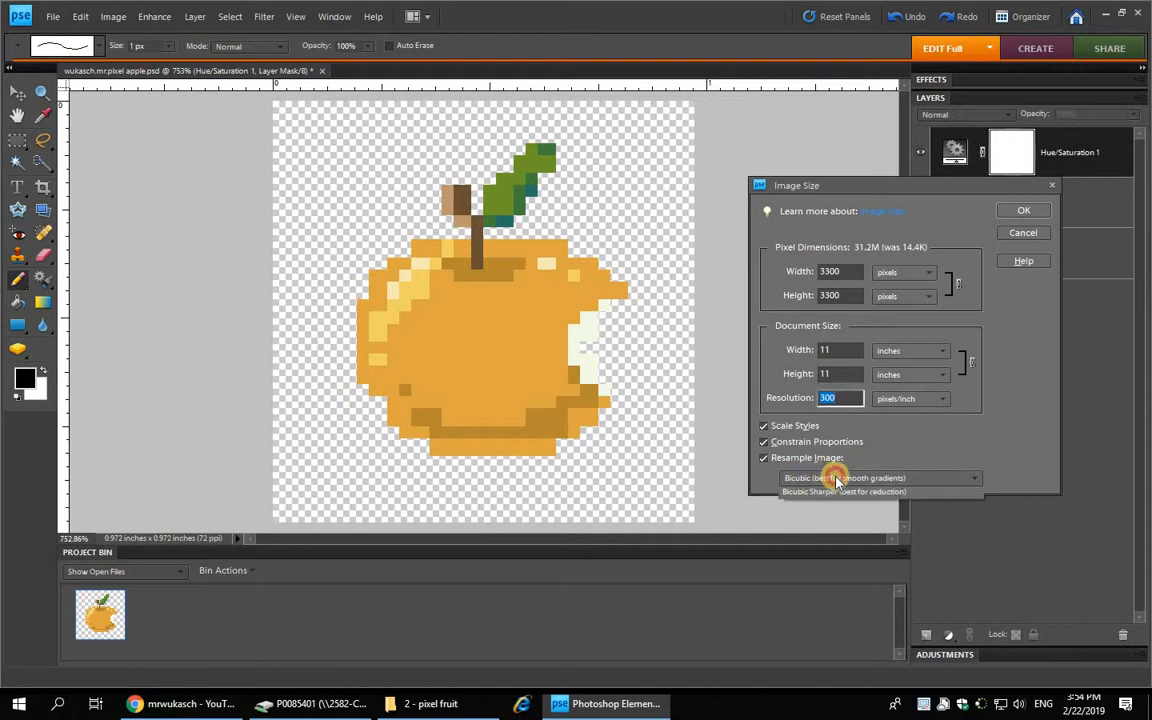
{"action": "left_click", "coordinate": [835, 478]}
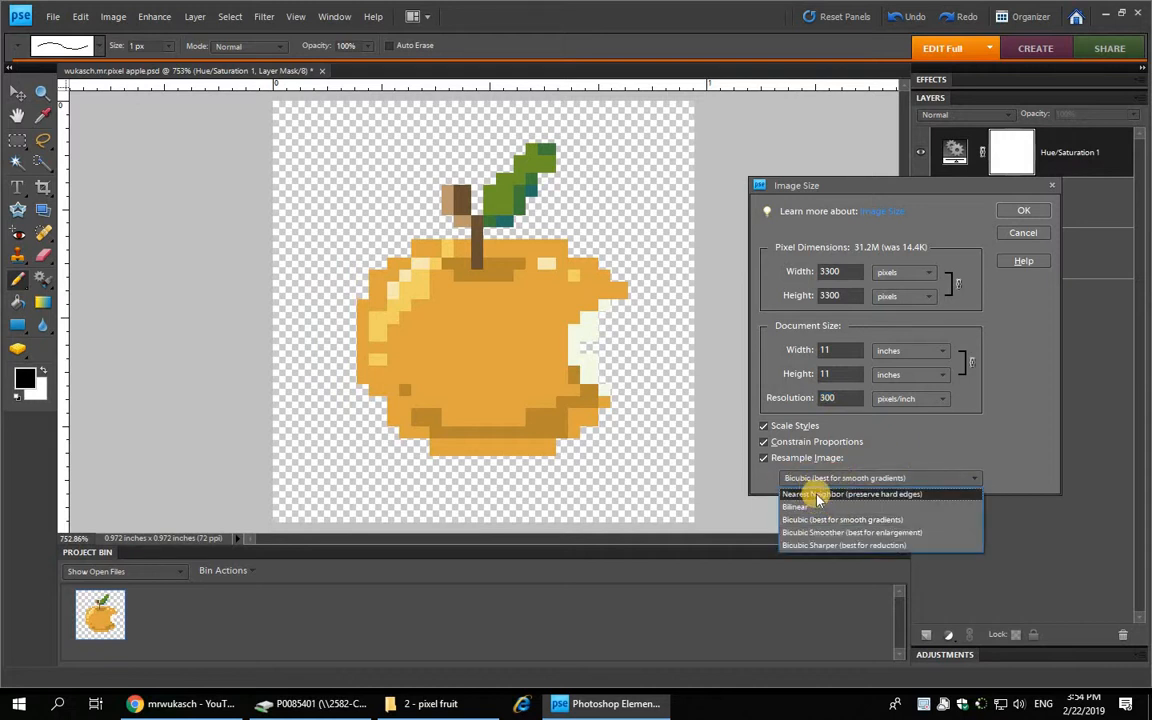
{"action": "left_click", "coordinate": [824, 494]}
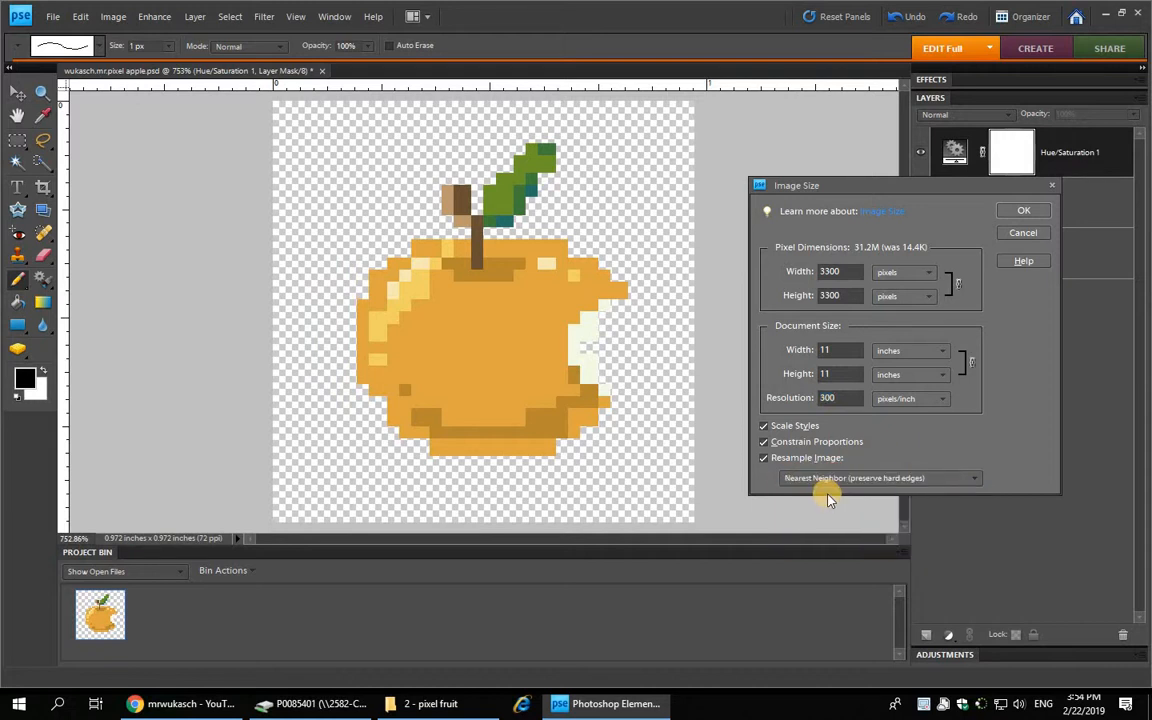
{"action": "left_click", "coordinate": [1025, 211]}
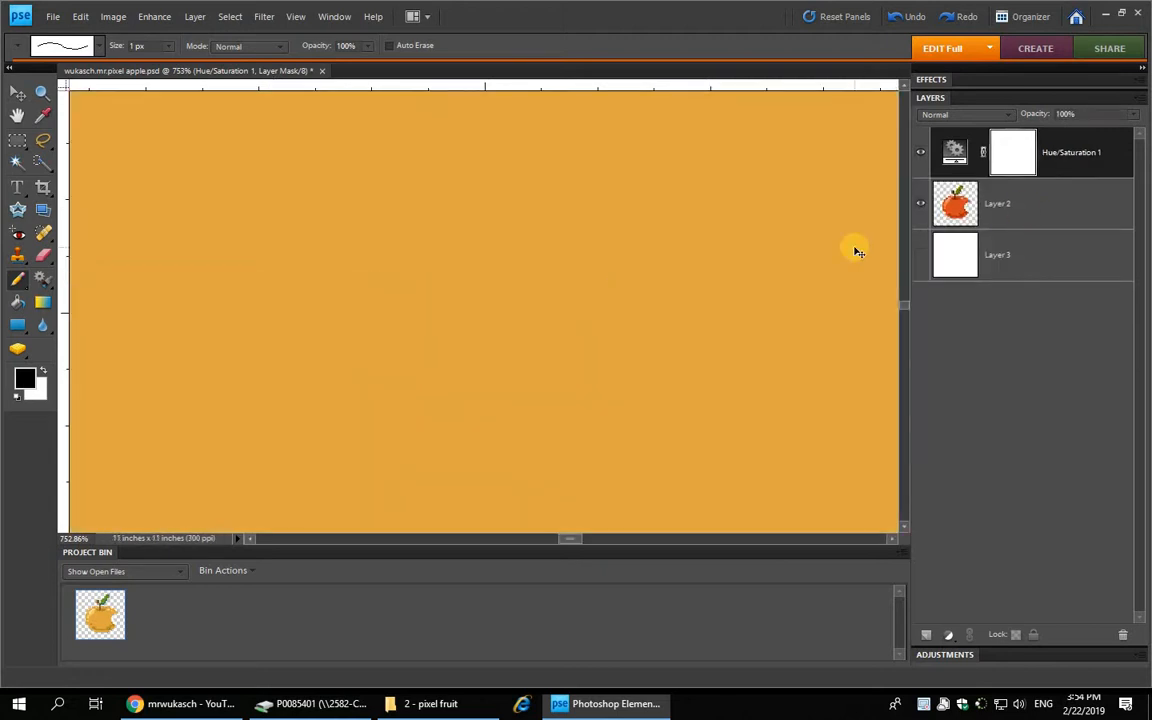
{"action": "key", "text": "ctrl+0"}
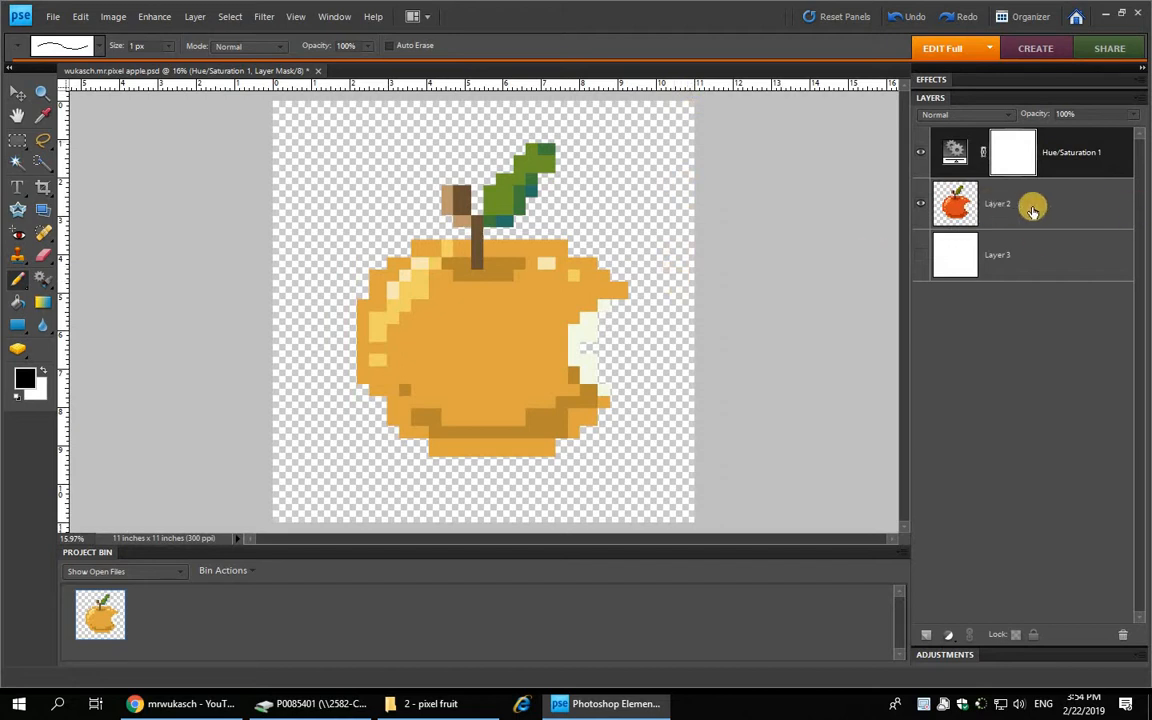
- Scale the apple on Layer 2 up proportionally to about 117% and reposition it near the middle of the canvas
{"action": "left_click", "coordinate": [18, 92]}
{"action": "left_click", "coordinate": [463, 360]}
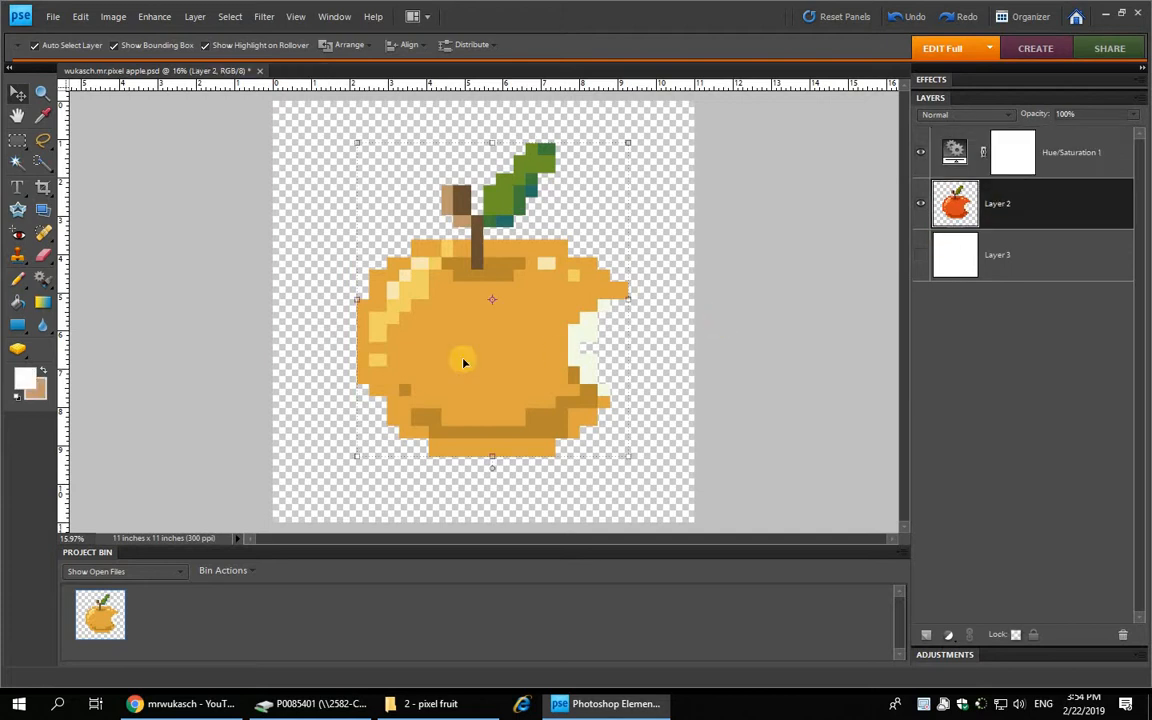
{"action": "left_click_drag", "start_coordinate": [481, 355], "coordinate": [468, 383]}
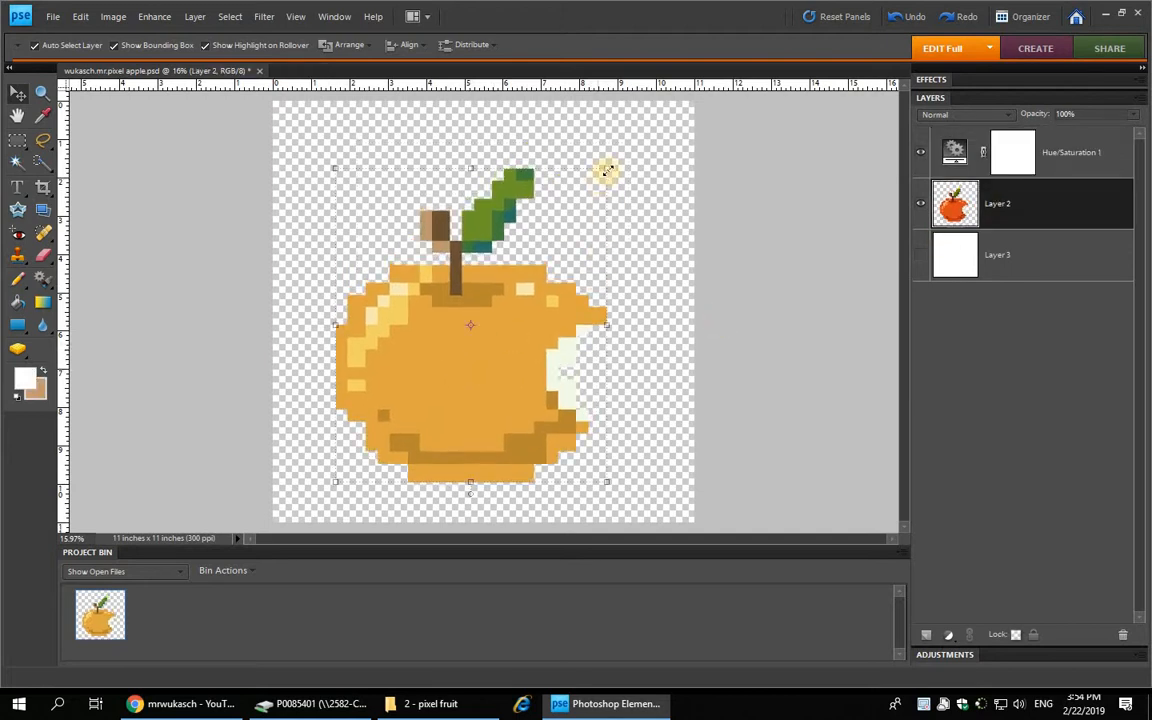
{"action": "left_click_drag", "start_coordinate": [607, 169], "coordinate": [674, 129]}
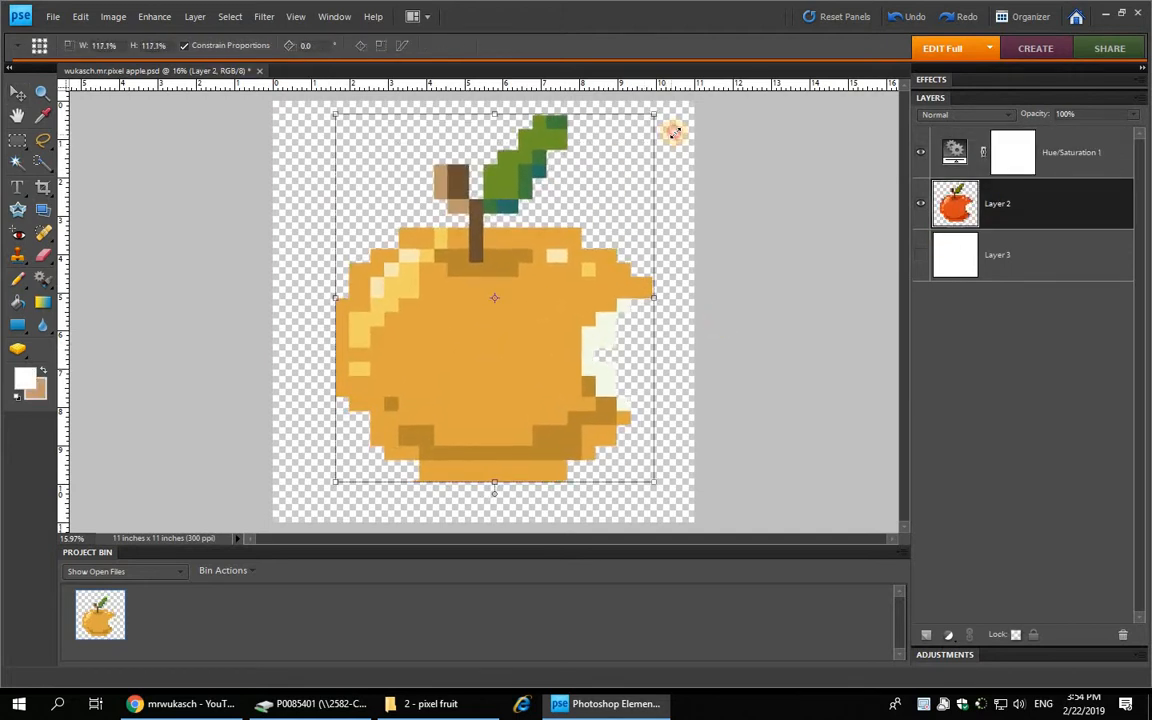
{"action": "left_click_drag", "start_coordinate": [532, 305], "coordinate": [537, 311]}
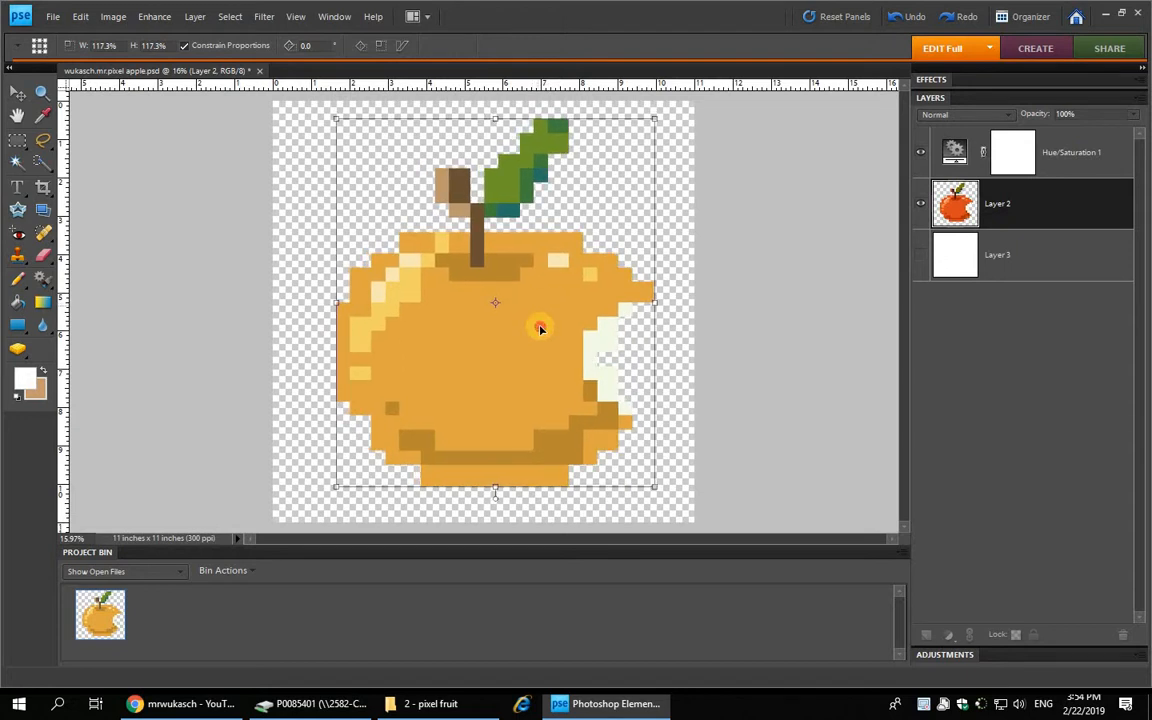
{"action": "left_click", "coordinate": [623, 497]}
{"action": "left_click", "coordinate": [770, 425]}
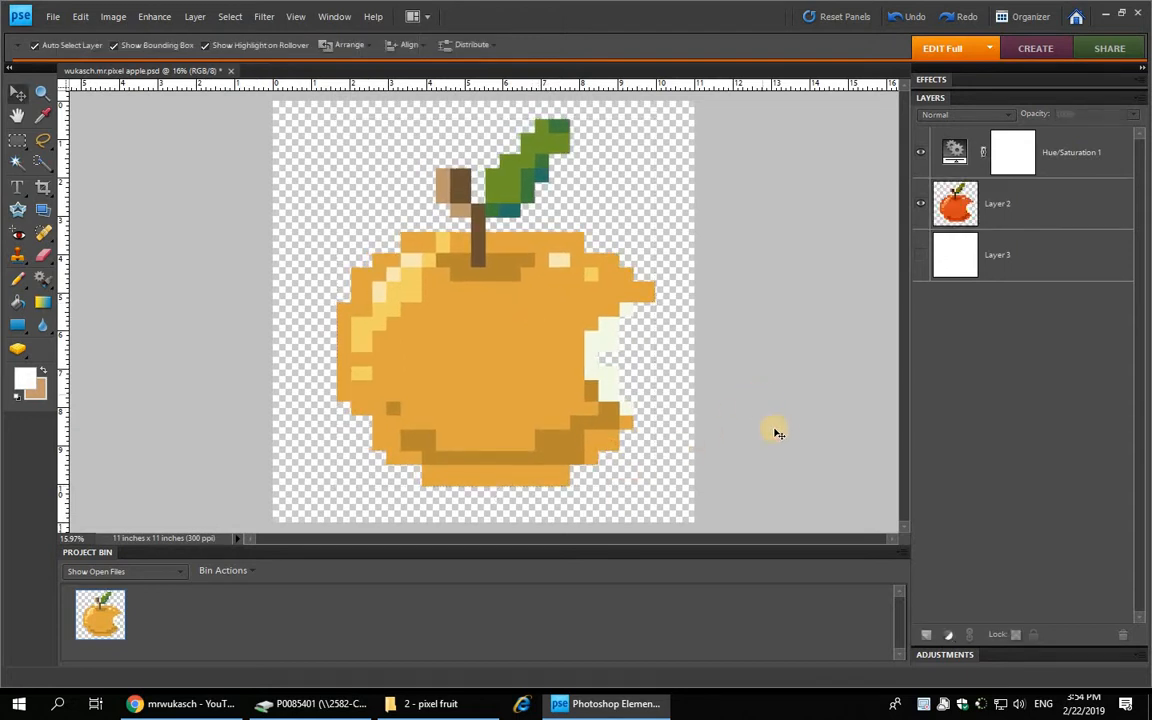
- Save the enlarged apple as a JPEG copy in the 2 - pixel fruit folder at Maximum quality 12, Baseline ("Standard")
{"action": "left_click", "coordinate": [52, 17]}
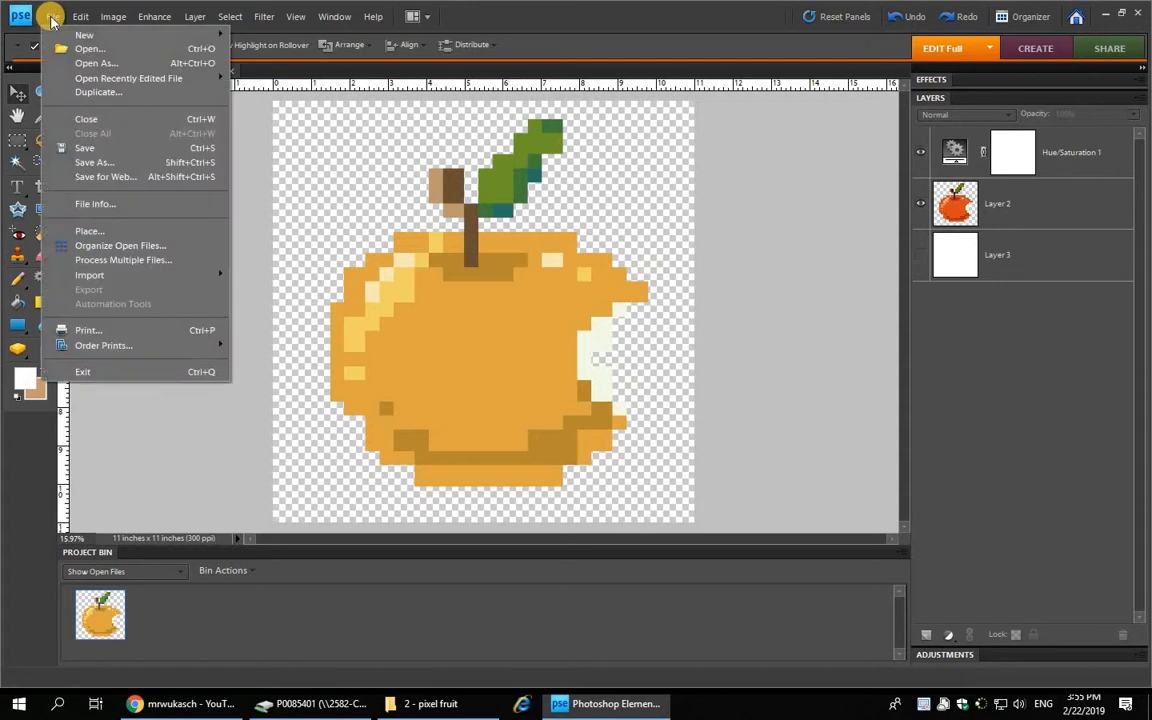
{"action": "left_click", "coordinate": [100, 163]}
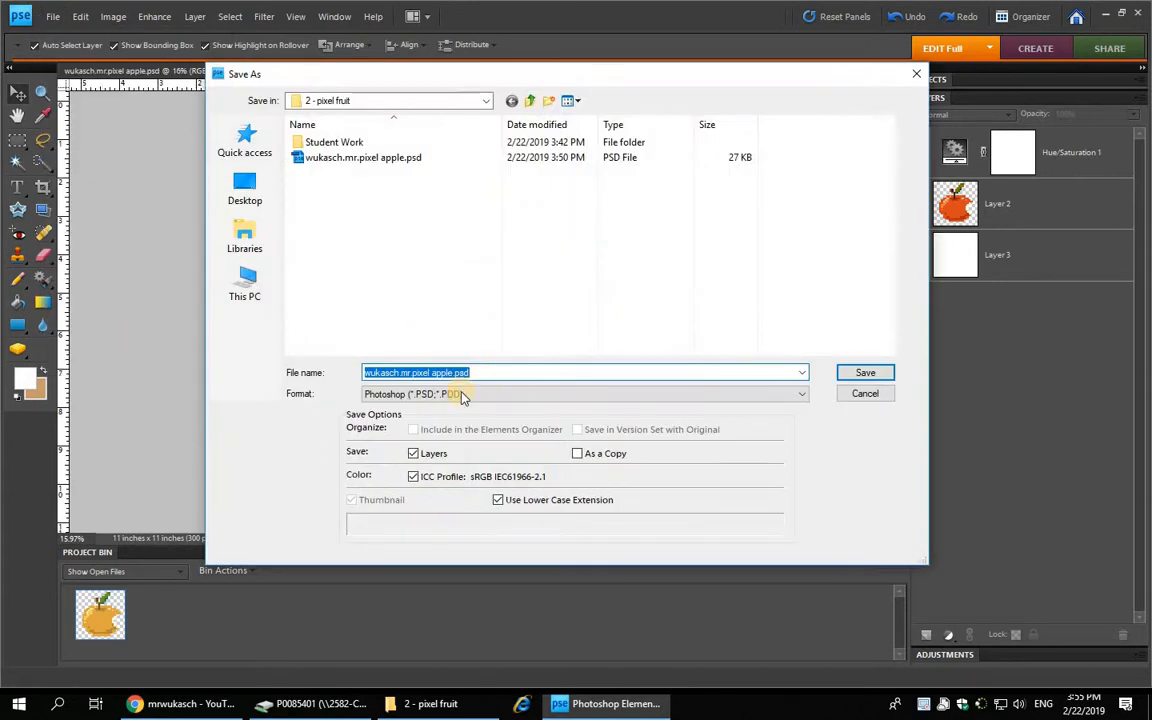
{"action": "left_click", "coordinate": [395, 394]}
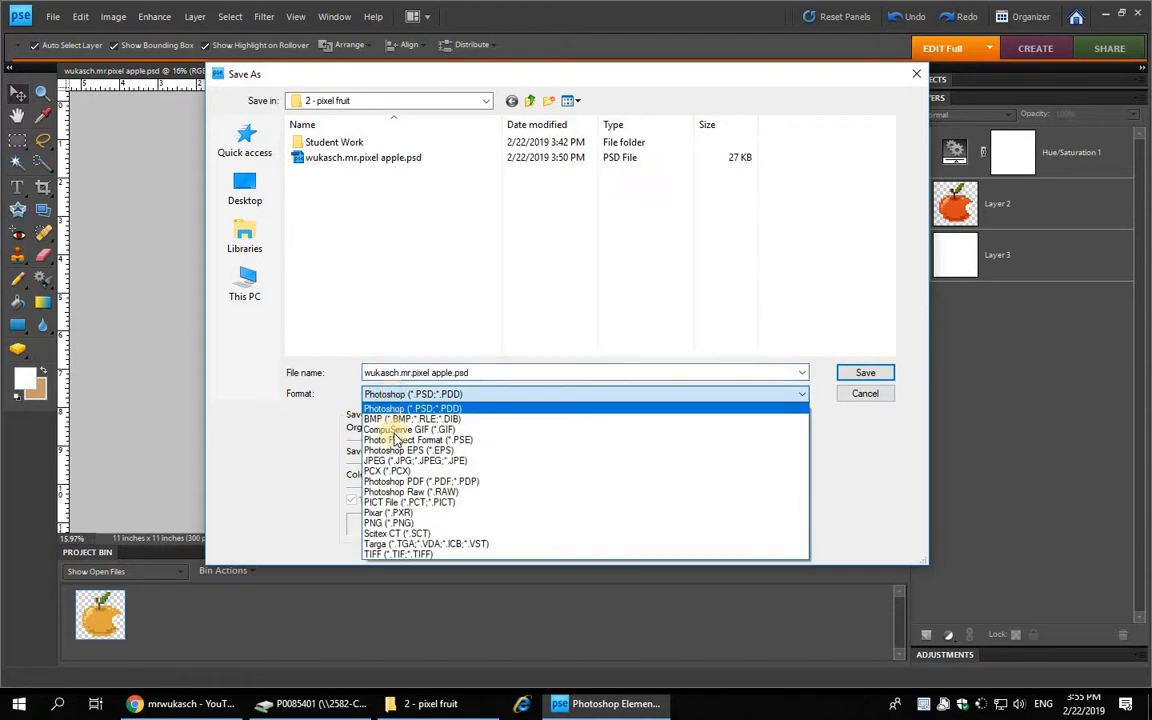
{"action": "left_click", "coordinate": [408, 461]}
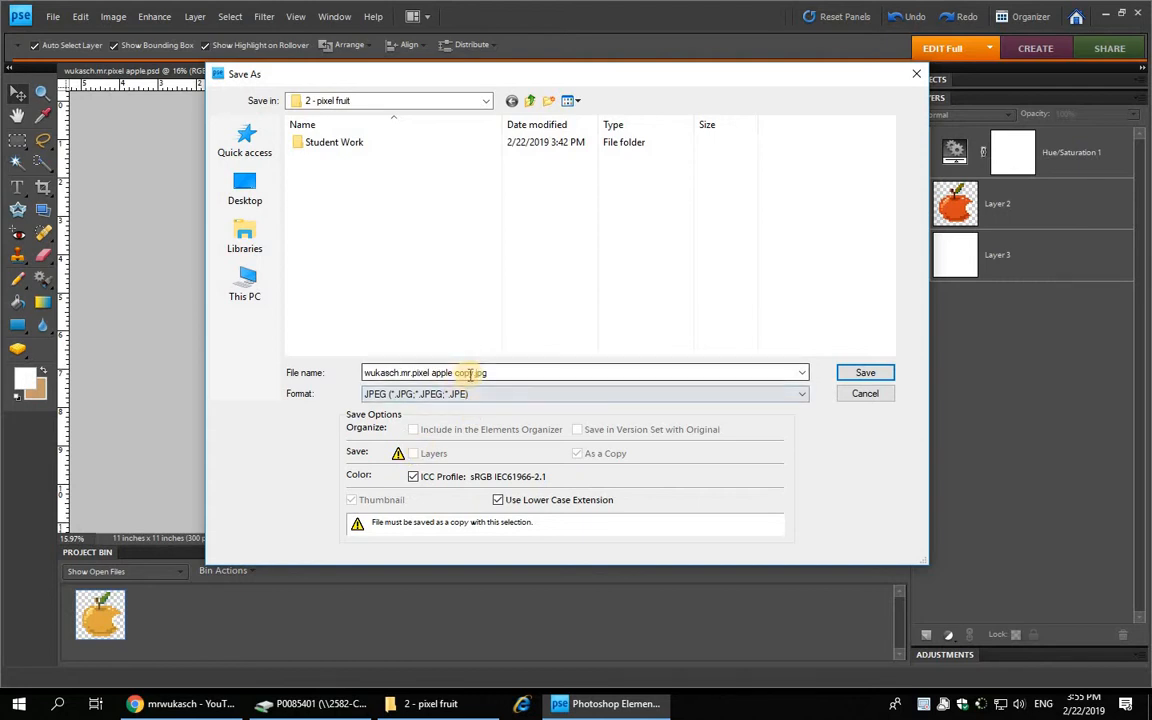
{"action": "left_click", "coordinate": [864, 375]}
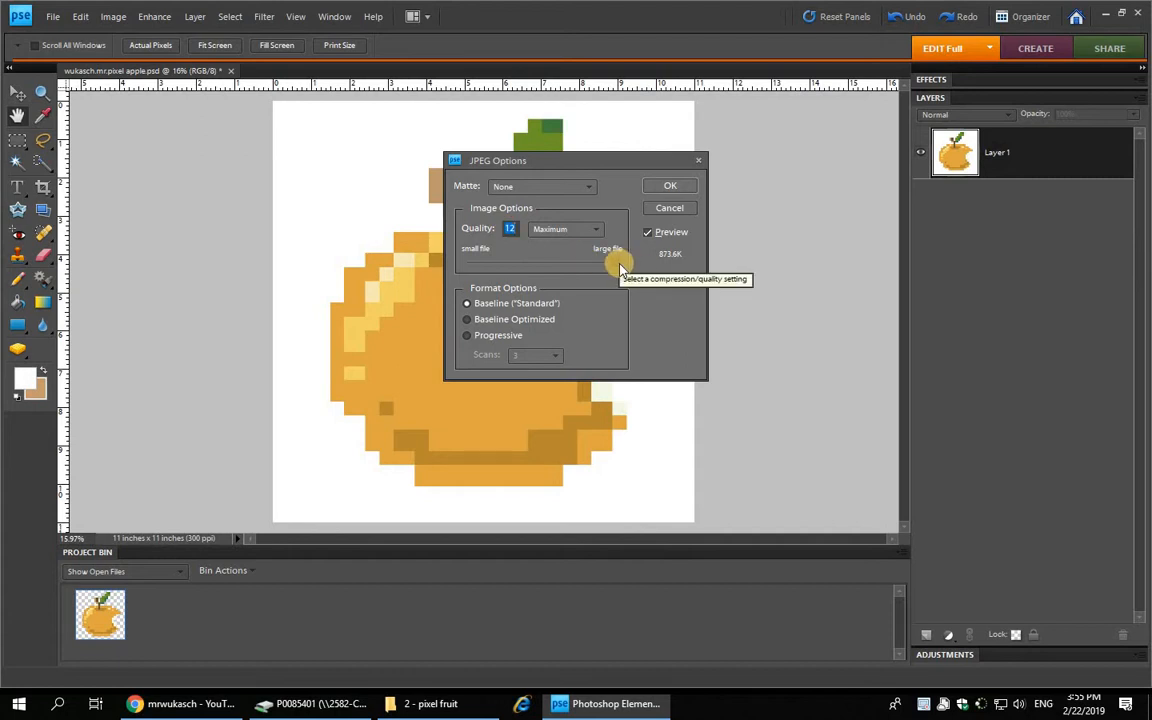
{"action": "mouse_move", "coordinate": [614, 266]}
{"action": "left_mouse_down"}
{"action": "mouse_move", "coordinate": [594, 266]}
{"action": "mouse_move", "coordinate": [628, 265]}
{"action": "left_mouse_up"}
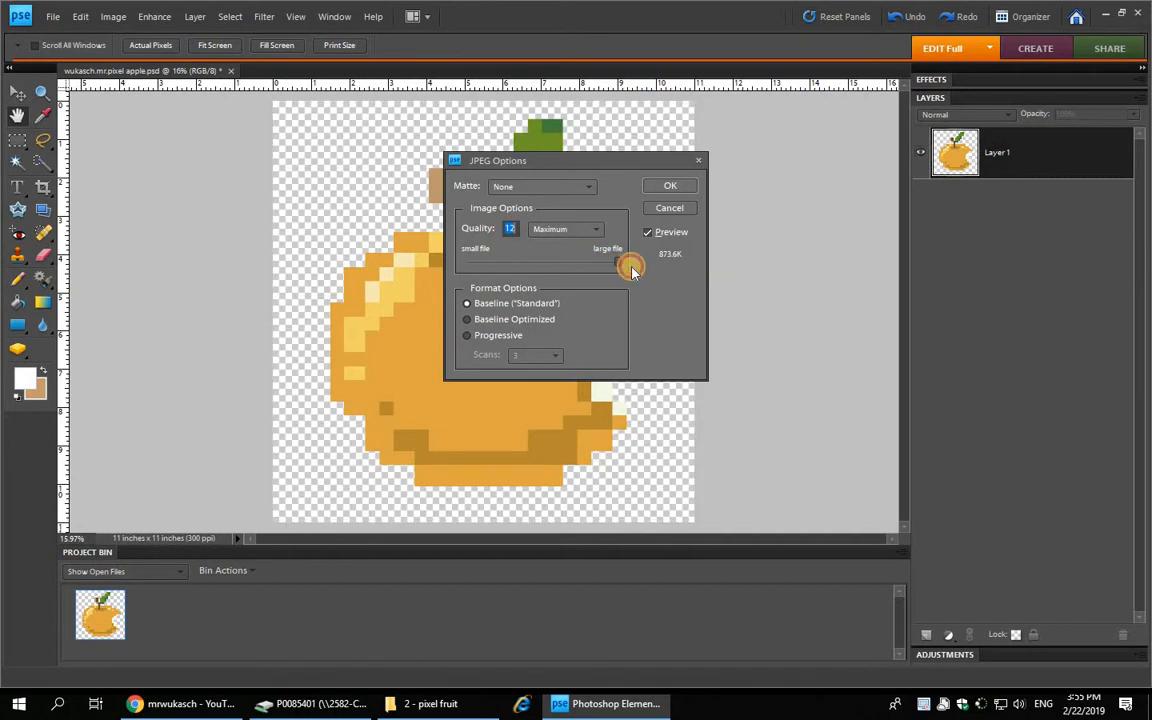
{"action": "left_click", "coordinate": [667, 188]}
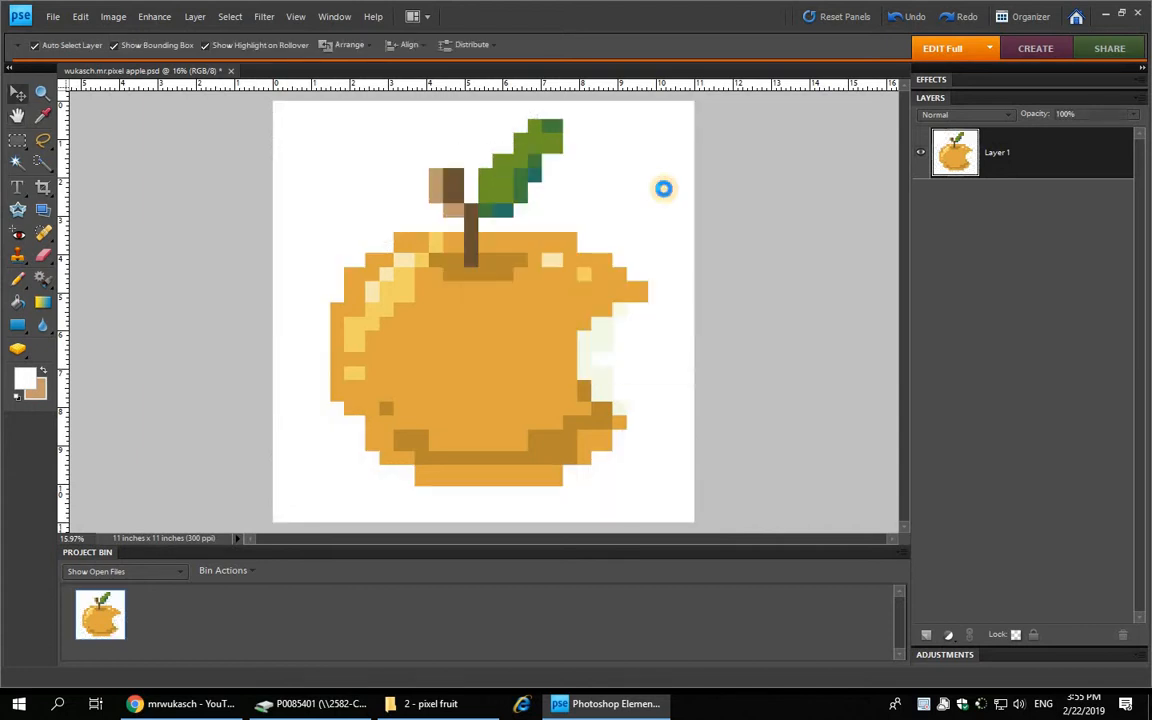
- Switch to the 2 - pixel fruit folder in File Explorer and view the apple's JPG copy full size
{"action": "mouse_move", "coordinate": [427, 704]}
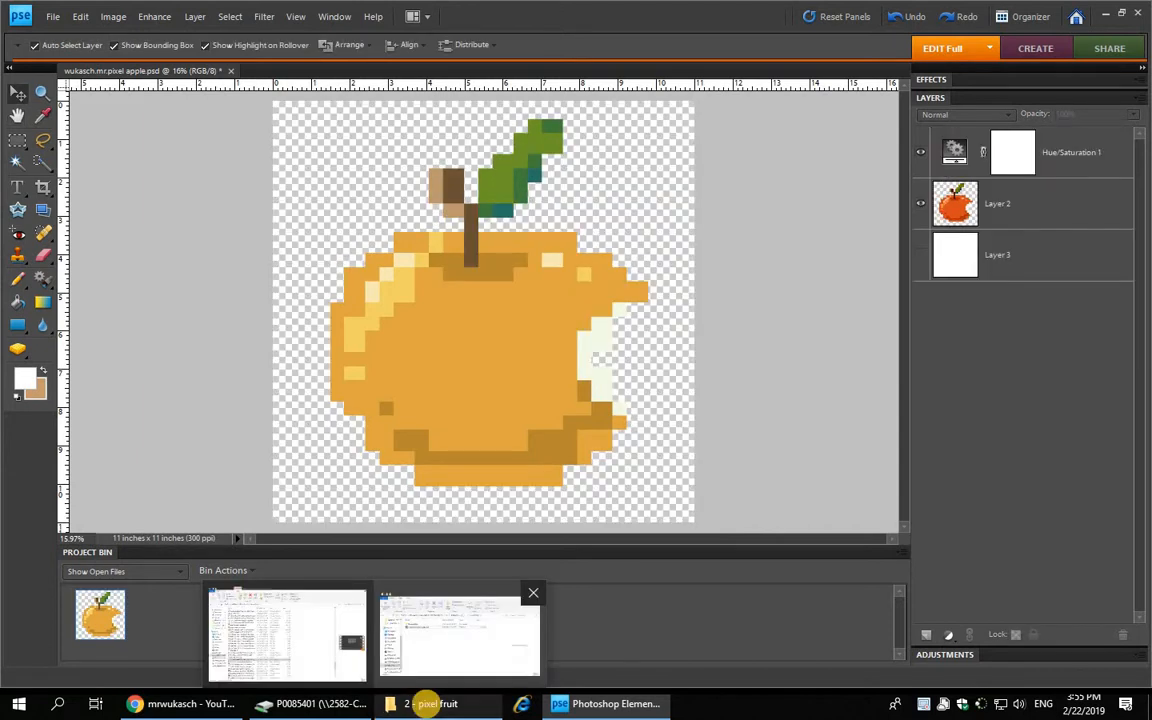
{"action": "left_click", "coordinate": [441, 704]}
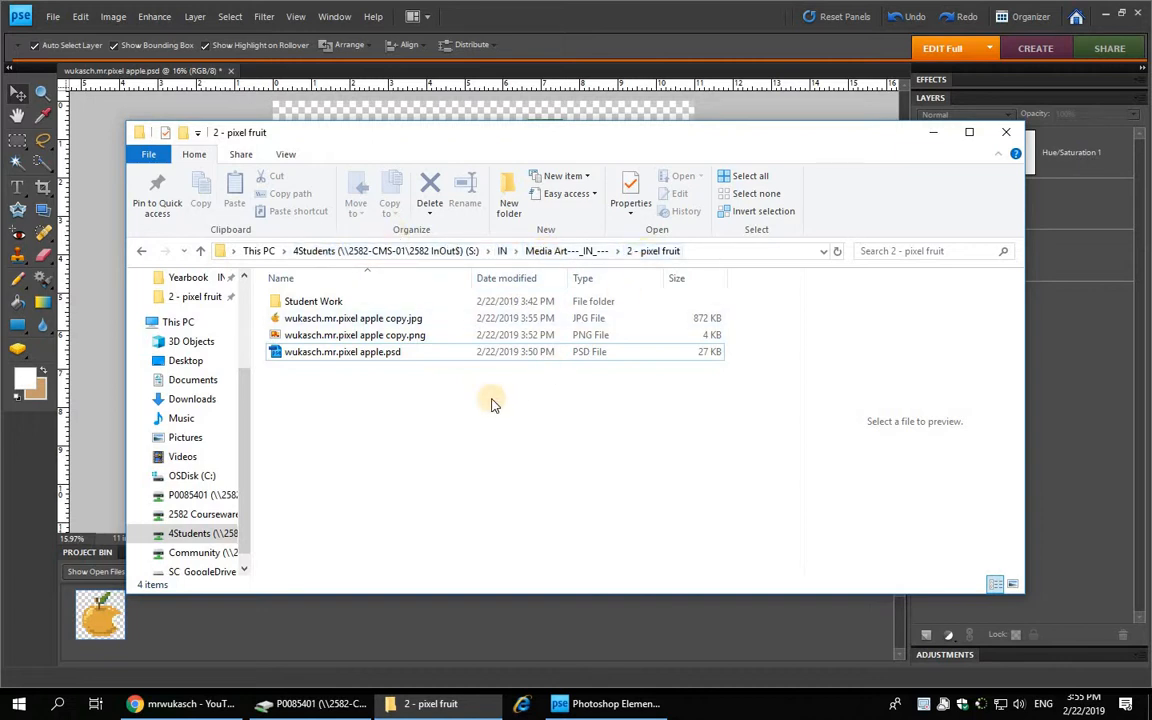
{"action": "left_click", "coordinate": [336, 320]}
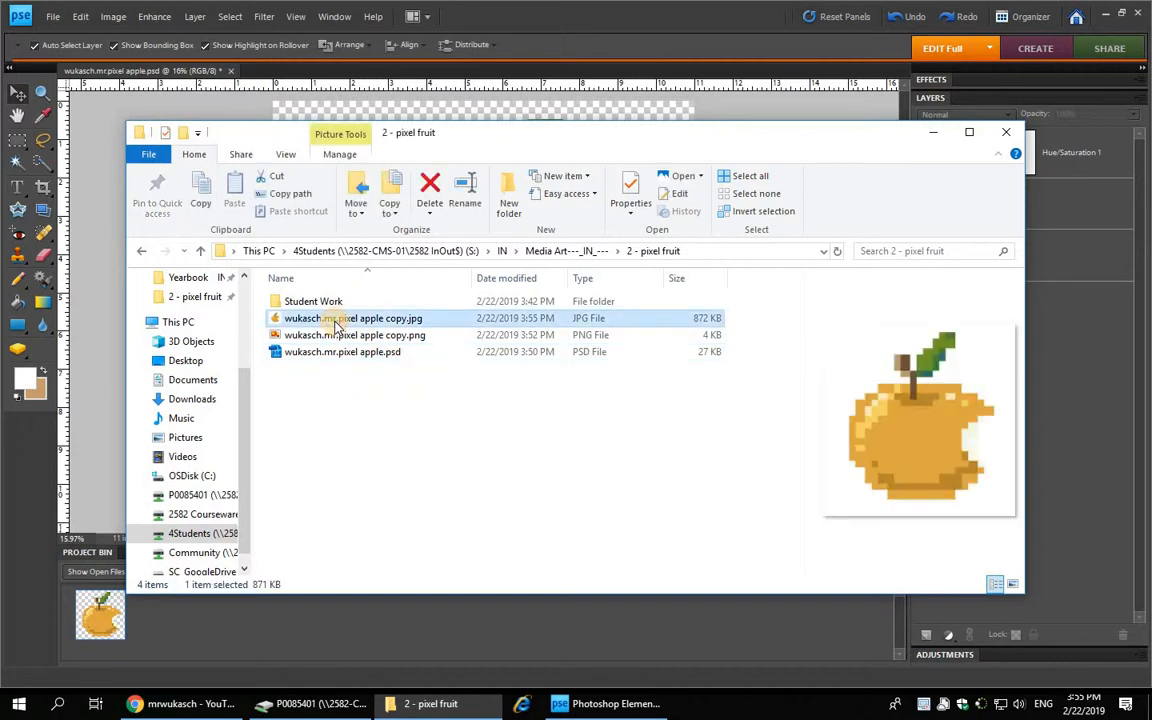
{"action": "double_click", "coordinate": [336, 320]}
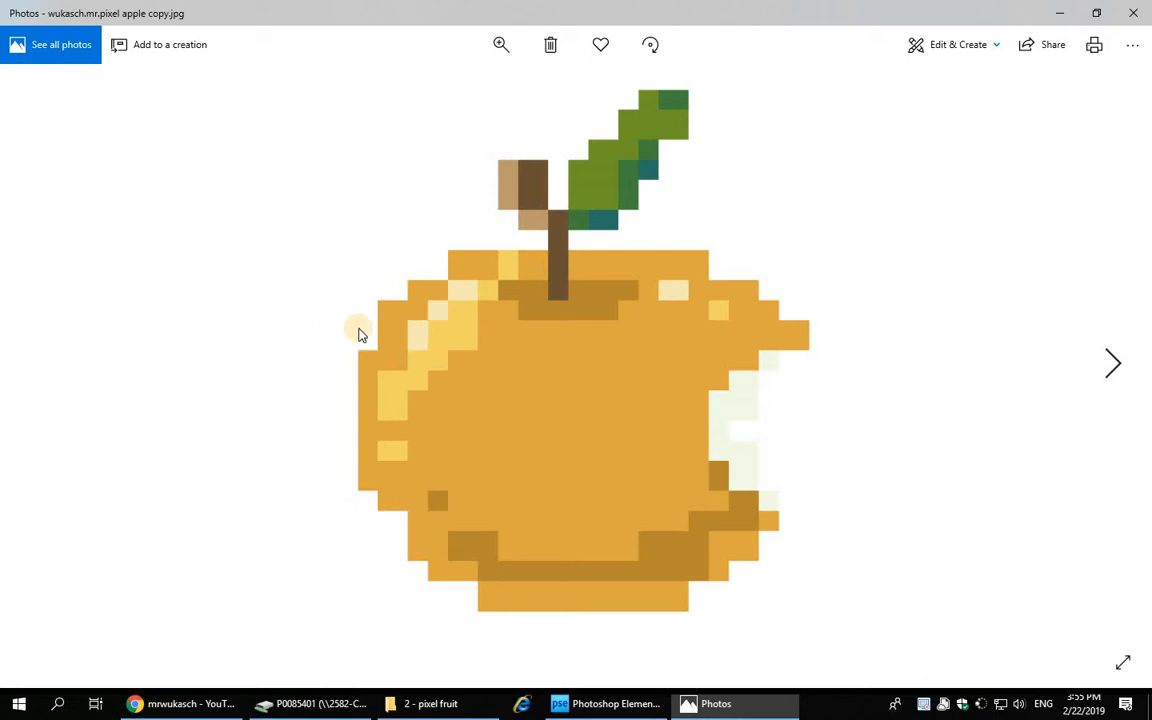
{"action": "left_click", "coordinate": [1133, 12]}
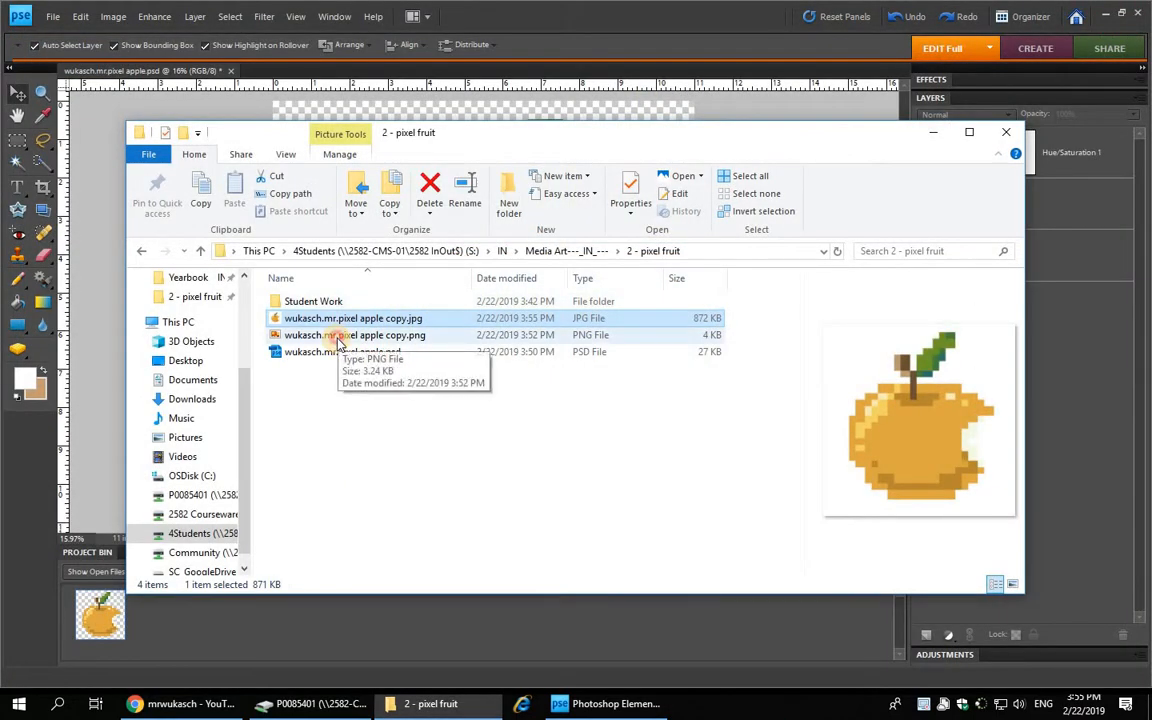
- View the apple's PNG copy for comparison, and preview the PSD file in the folder
{"action": "double_click", "coordinate": [338, 343]}
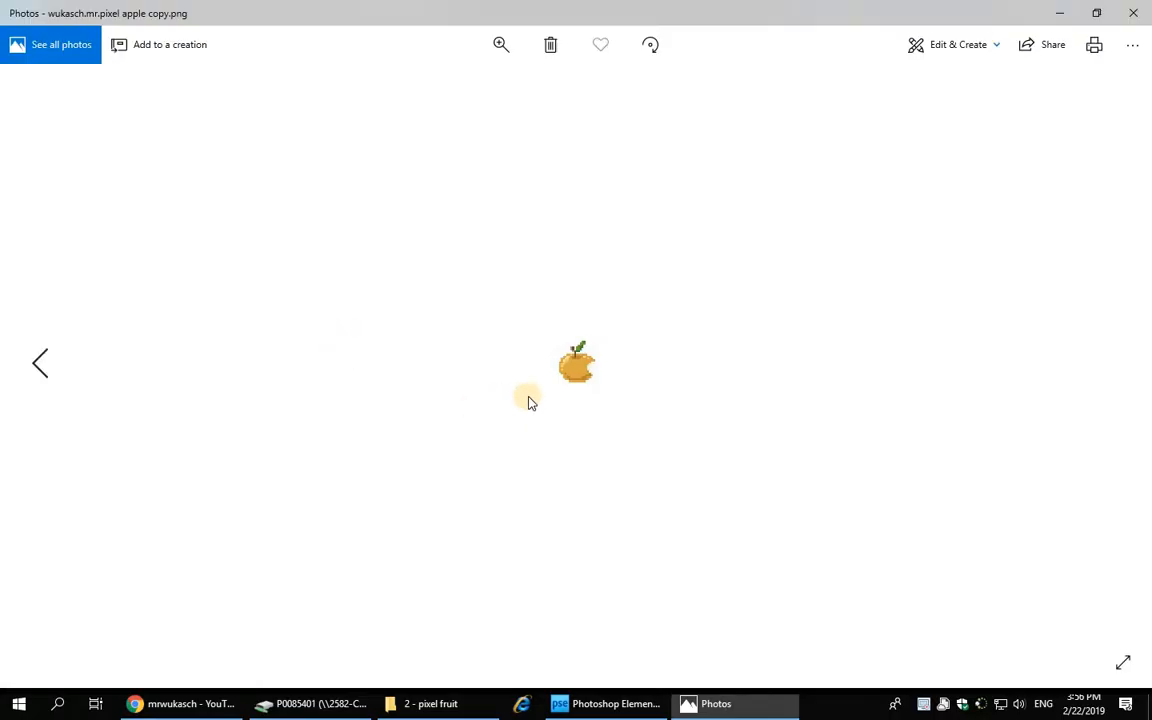
{"action": "left_click", "coordinate": [1133, 12]}
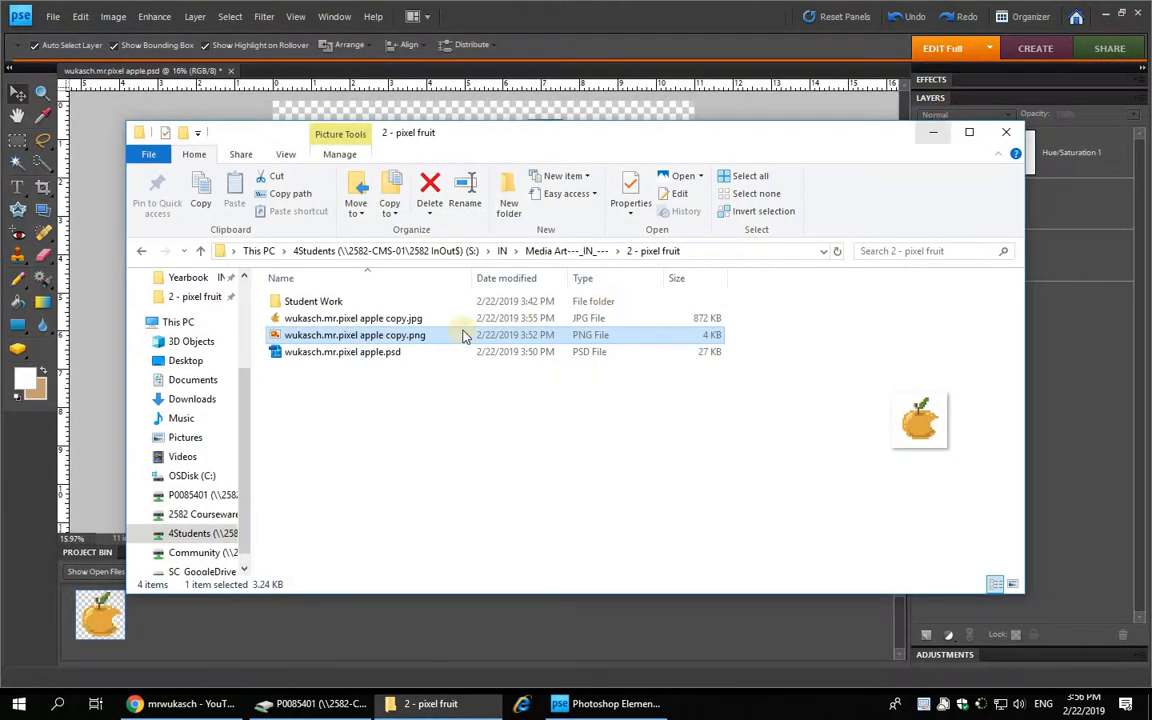
{"action": "left_click", "coordinate": [360, 352]}
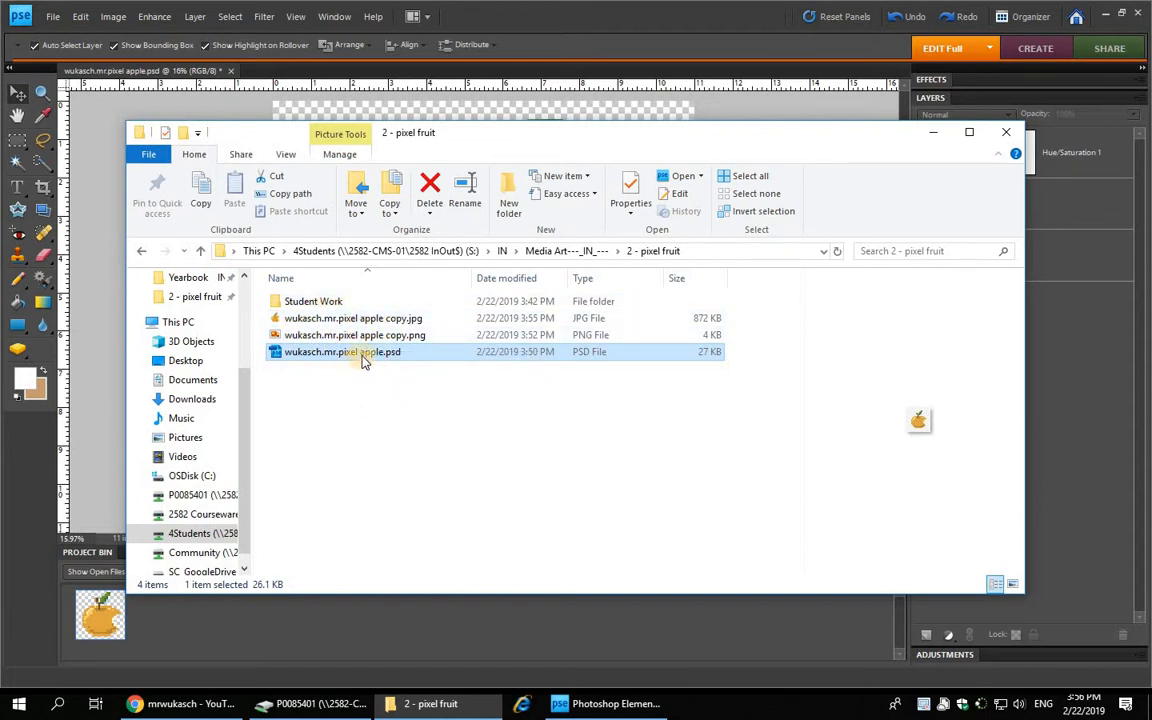
{"action": "left_click", "coordinate": [339, 400]}
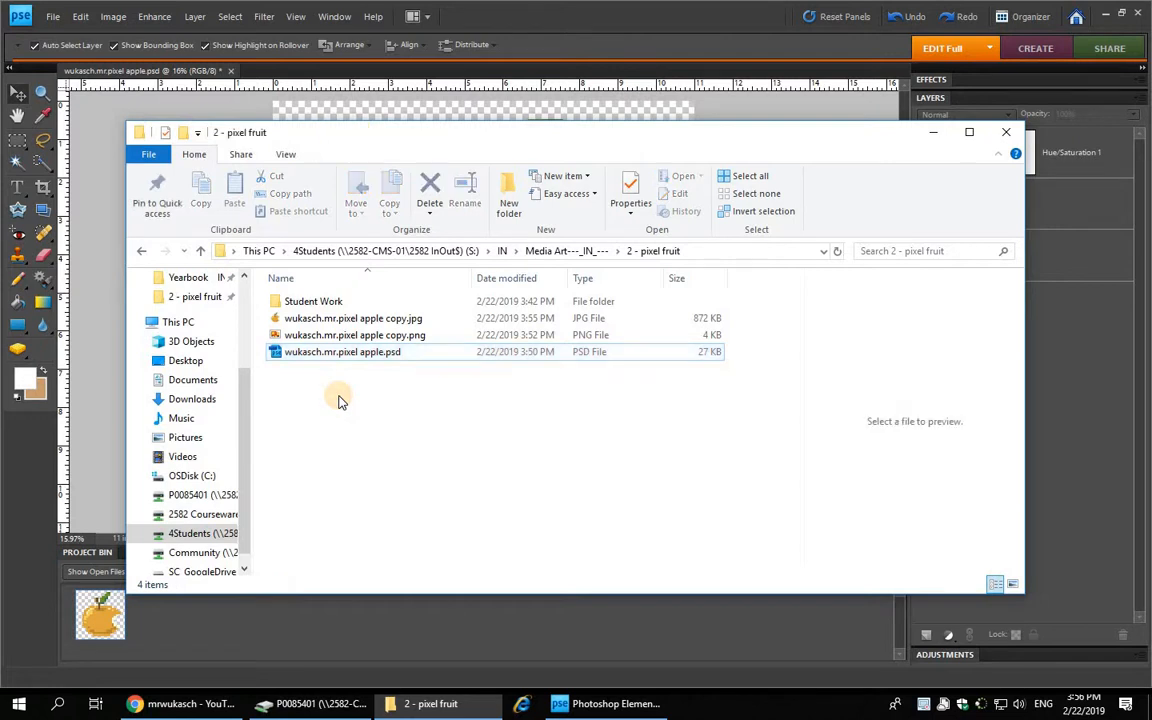